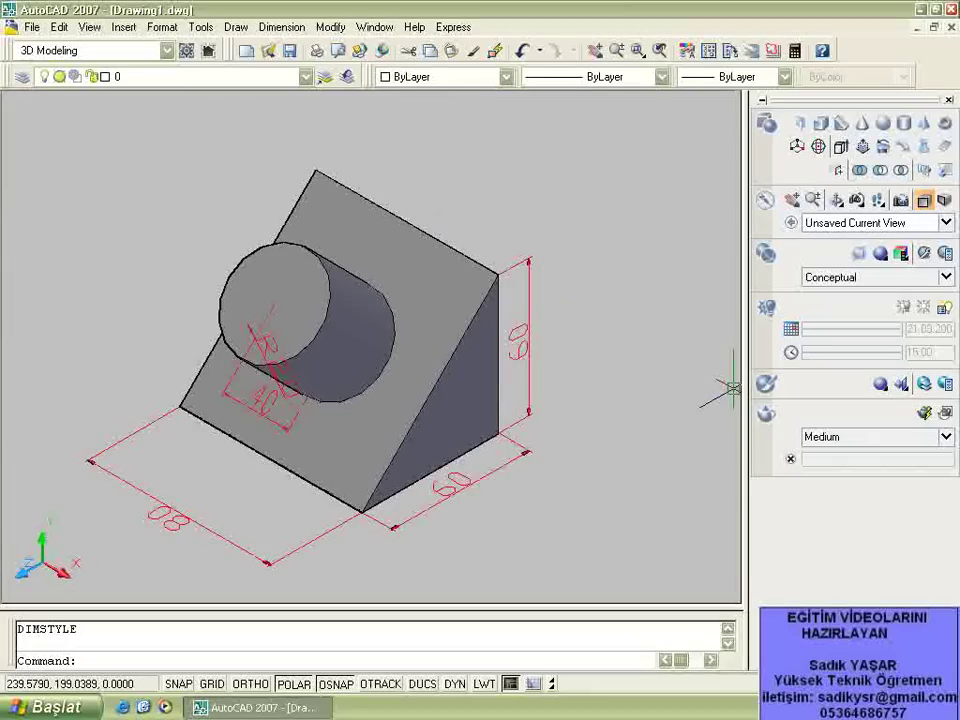
- Zoom out and pan so the reference wedge-and-cylinder solid sits in the viewport's upper right
right_click(836, 705)
left_click(834, 599)
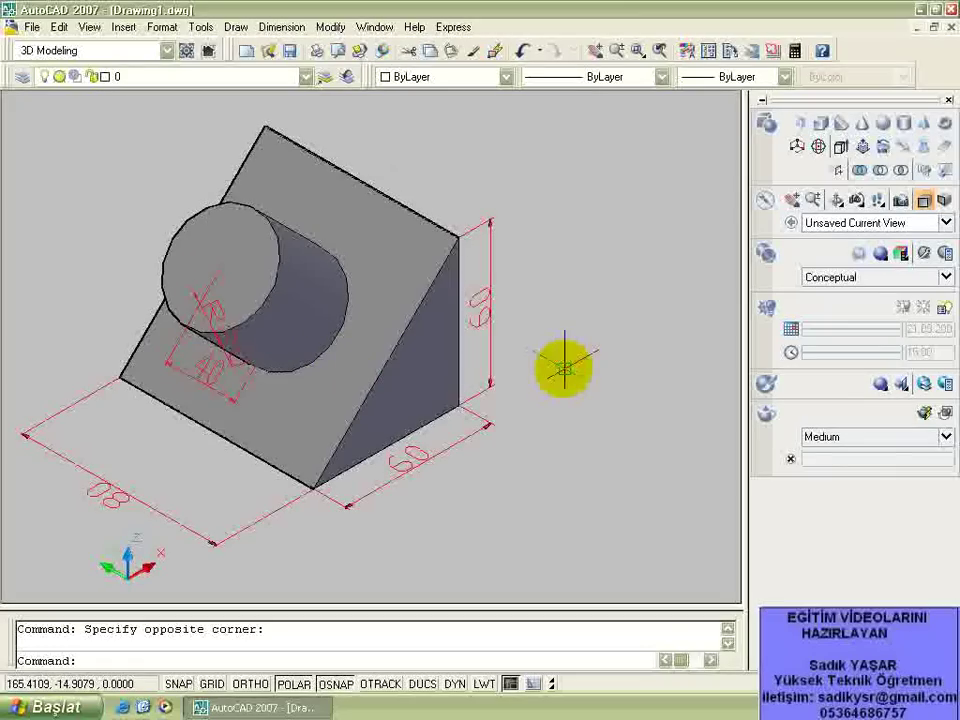
scroll(606, 388, "down", 3)
middle_click_drag(606, 388, 591, 400)
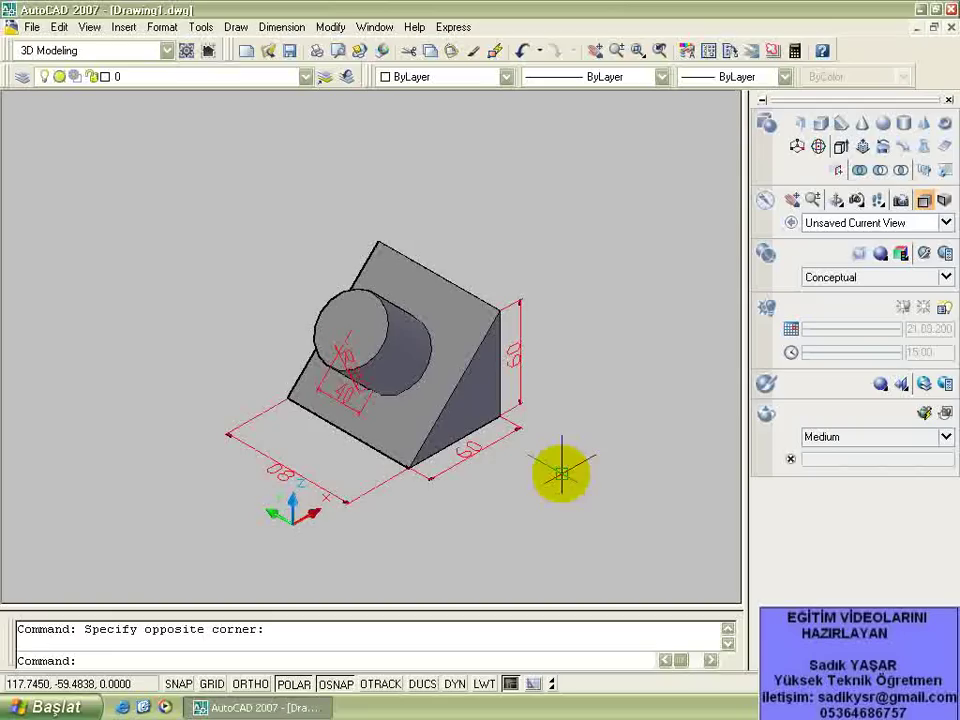
scroll(370, 510, "up", 2)
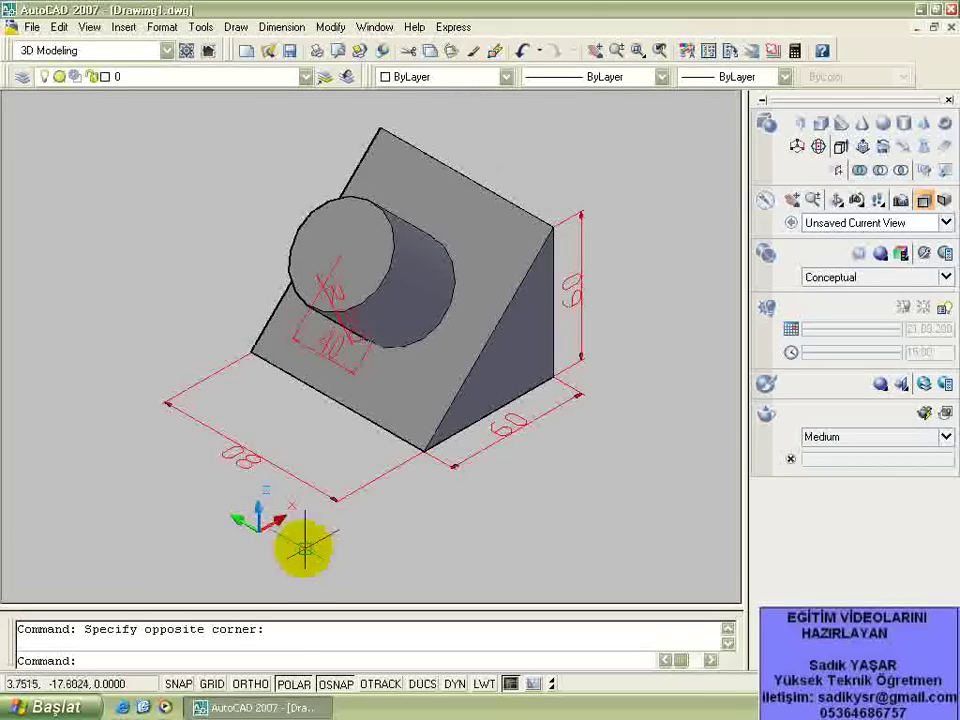
scroll(305, 548, "down", 2)
mouse_move(300, 482)
middle_mouse_down()
mouse_move(343, 386)
mouse_move(400, 408)
mouse_move(455, 402)
middle_mouse_up()
scroll(354, 414, "up", 1)
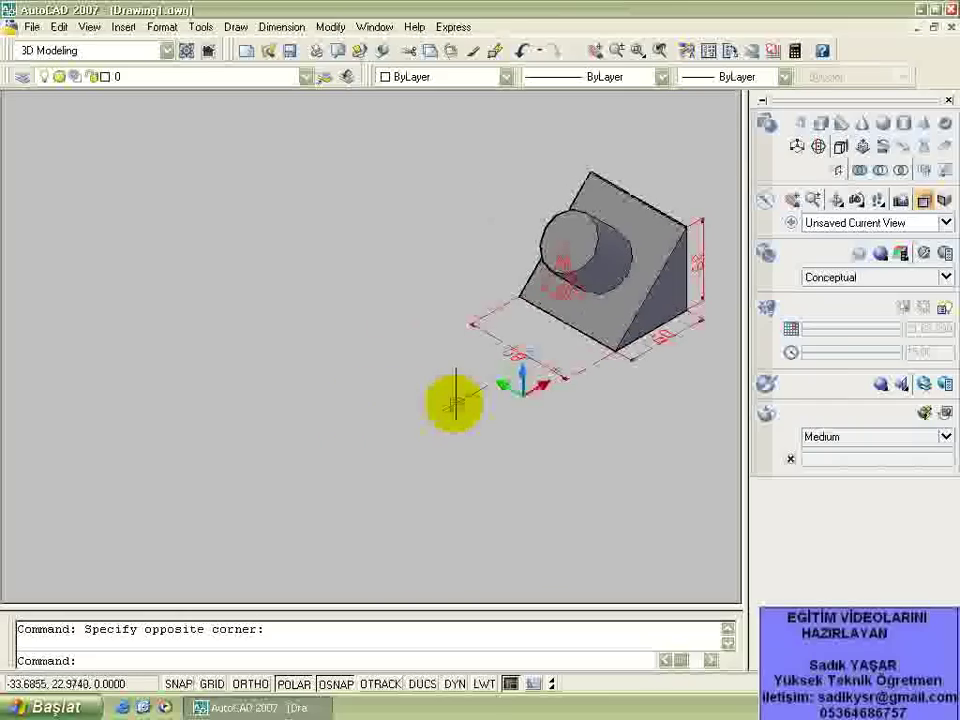
left_click(842, 124)
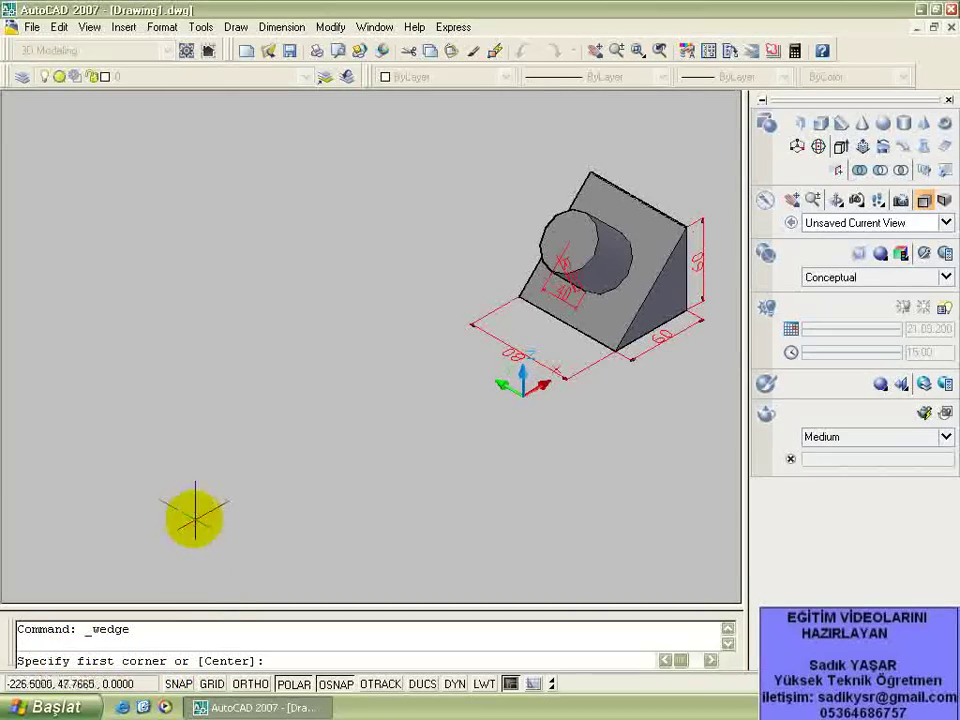
left_click(242, 515)
type("@60,80")
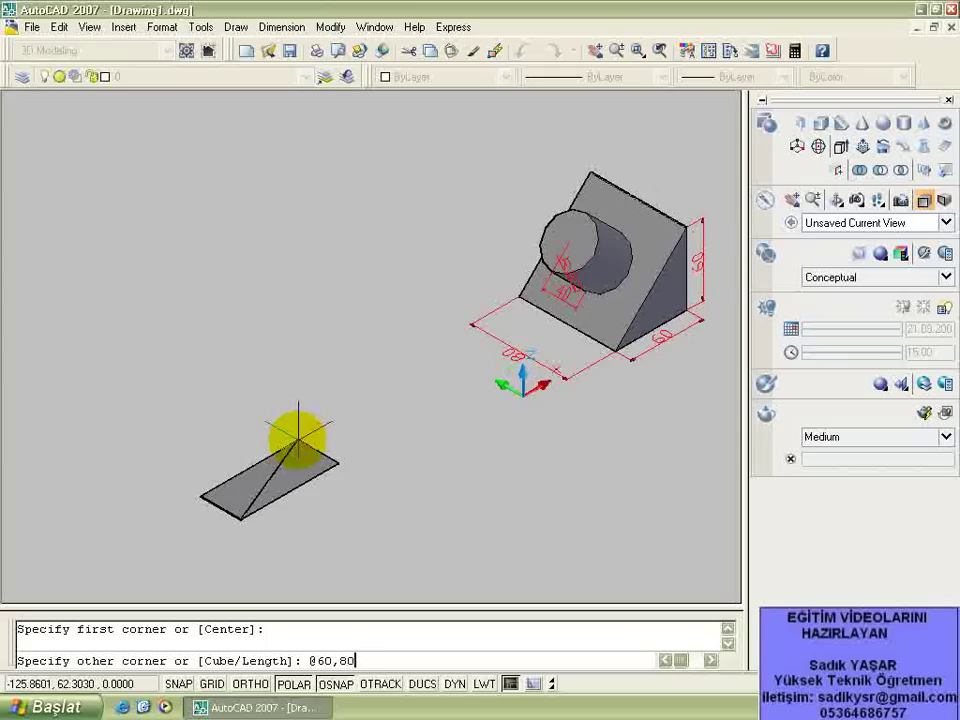
key("Return")
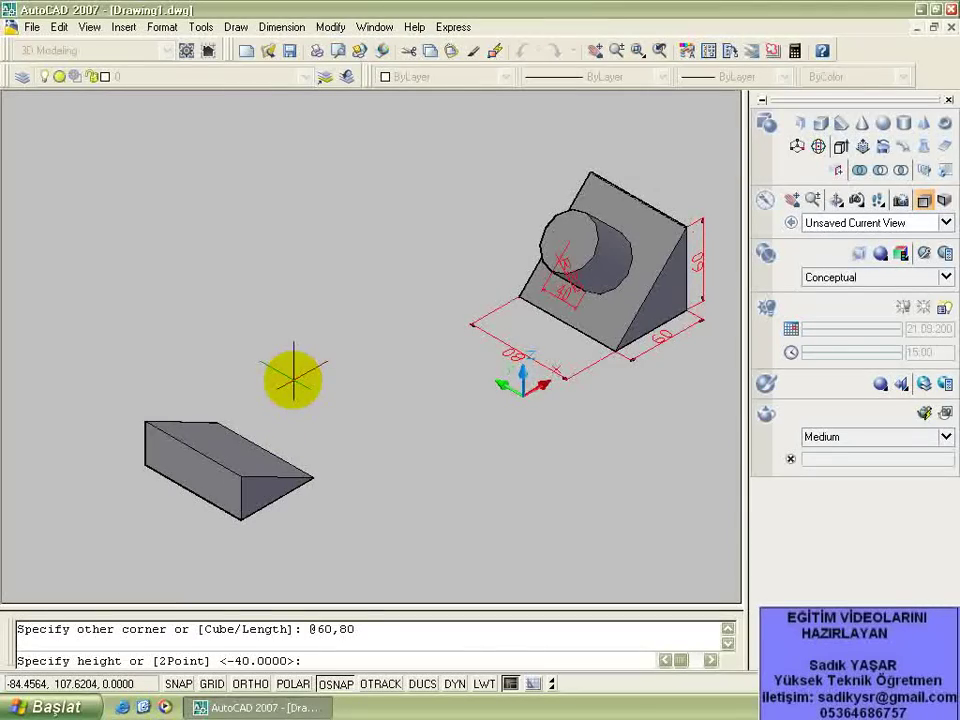
type("60")
key("Return")
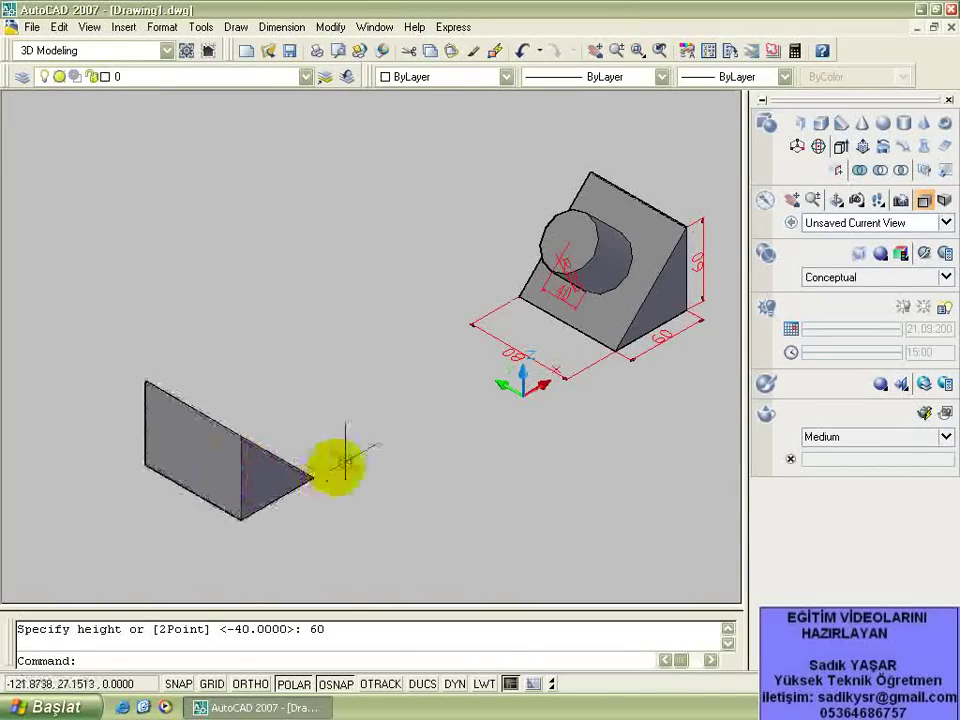
- Switch to Top view and window-select the new wedge
left_click(858, 223)
left_click(822, 266)
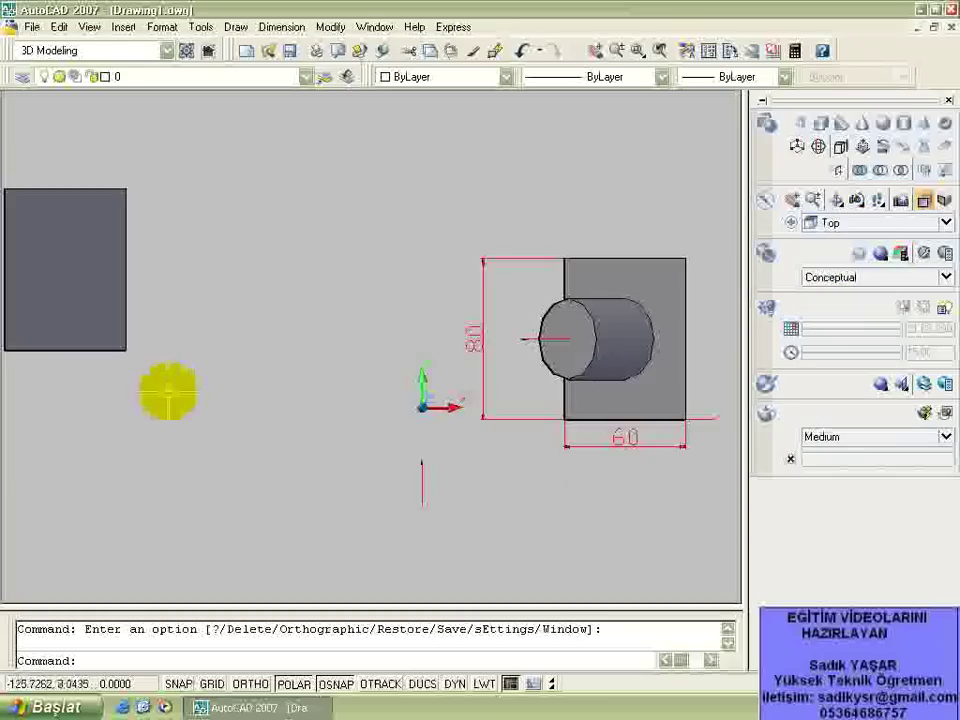
middle_click_drag(167, 392, 354, 411)
left_click(361, 428)
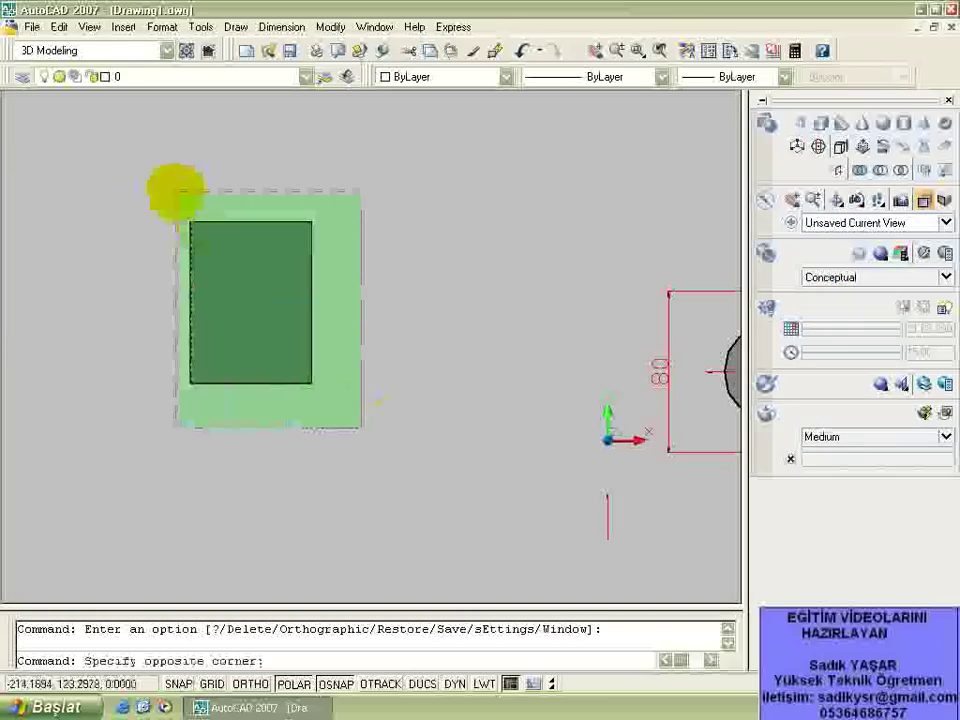
left_click(177, 188)
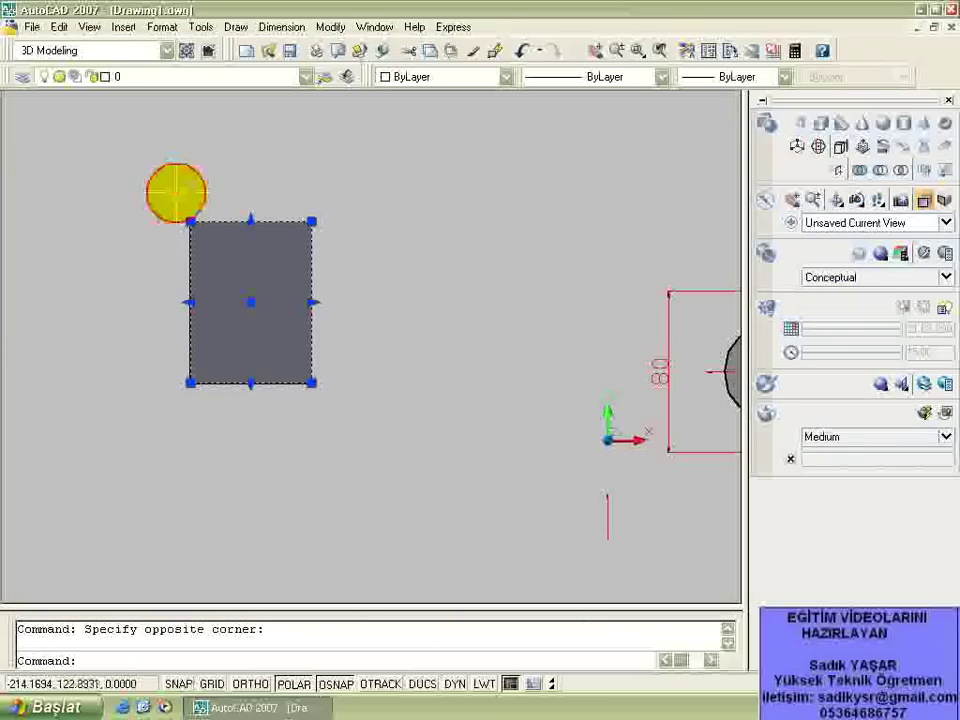
- Rotate the wedge 180° about its lower-right corner and view it in Southwest Isometric
right_click(177, 190)
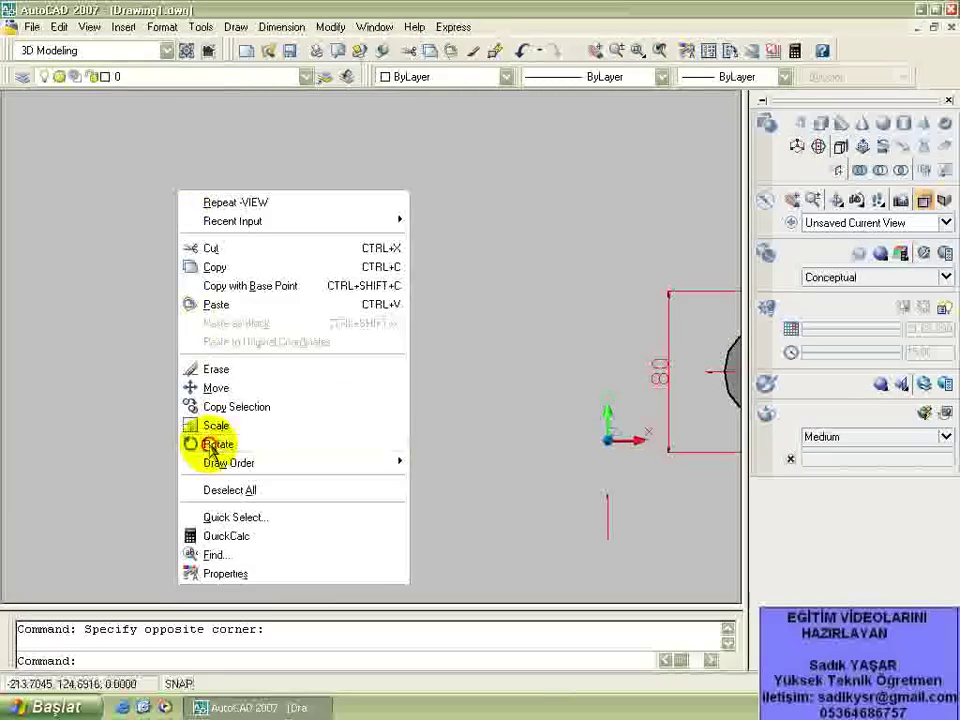
left_click(192, 443)
left_click(312, 383)
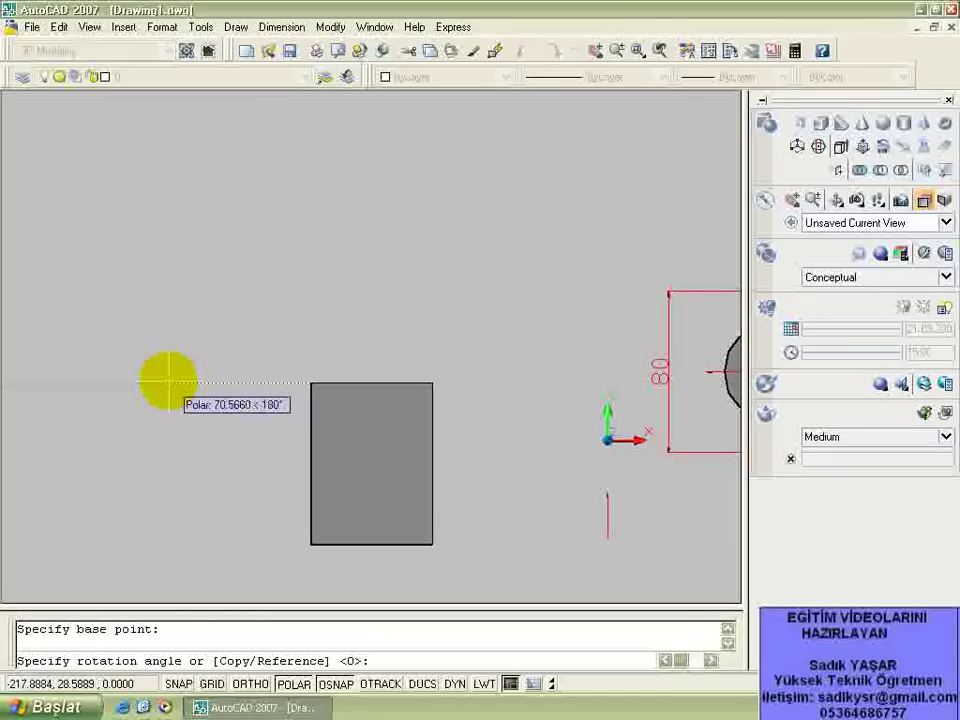
left_click(170, 379)
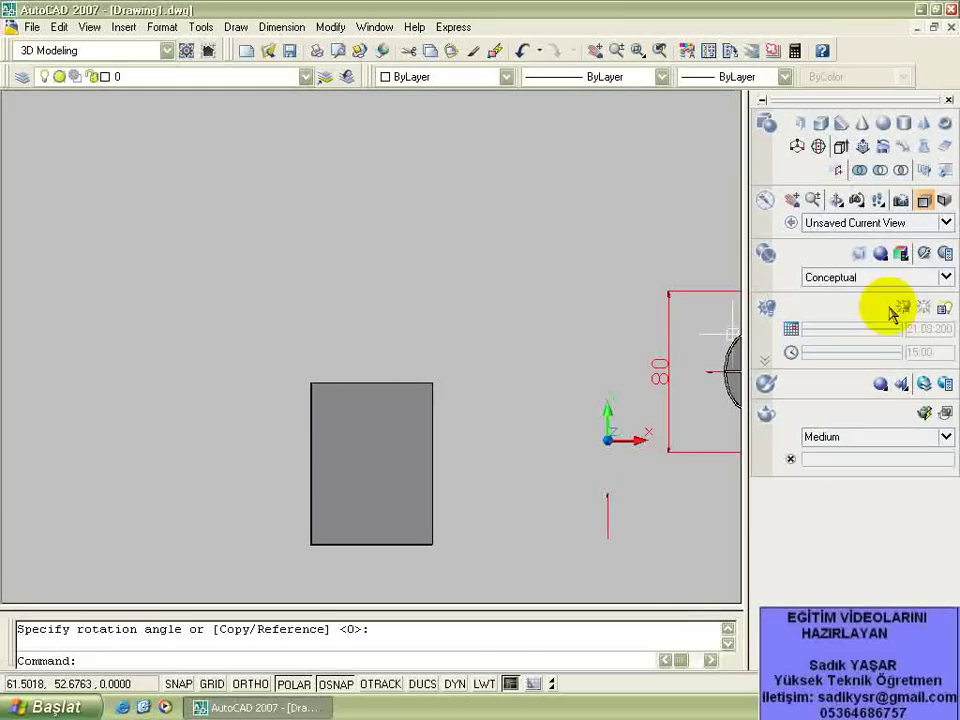
left_click(876, 222)
left_click(834, 353)
type("ucs")
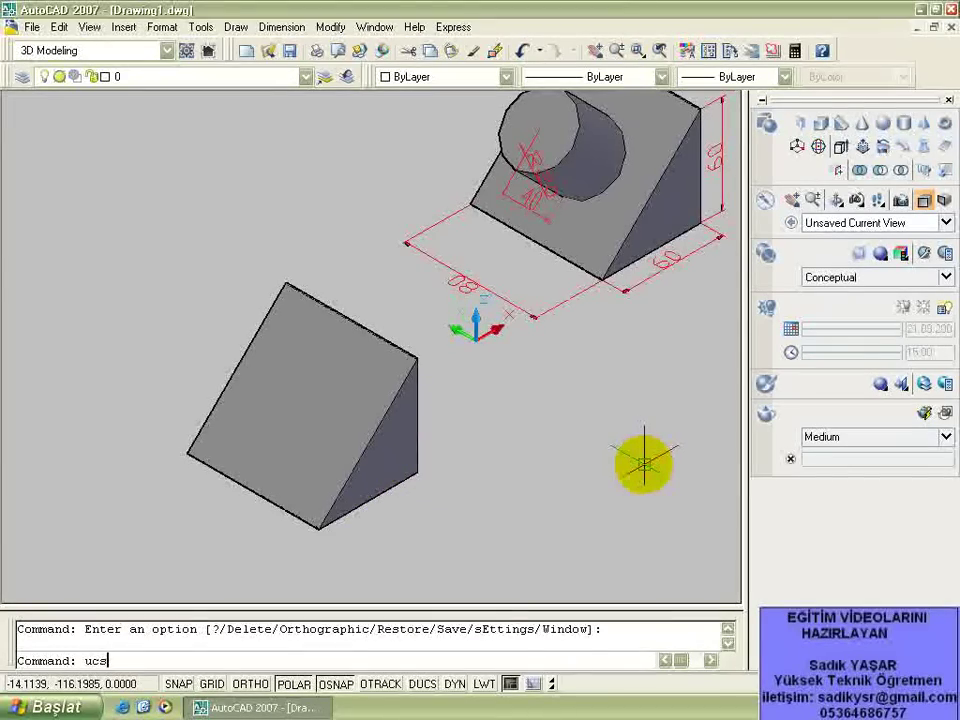
- Align the UCS to the wedge's sloped face with the Face option, origin at its bottom corner
key("Return")
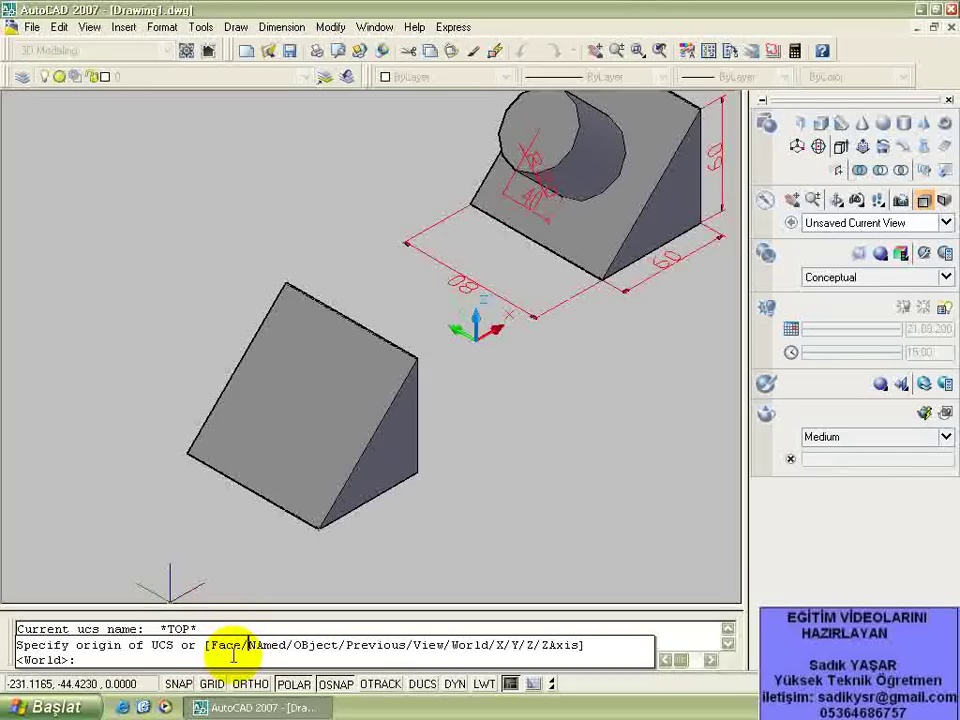
type("f")
key("Return")
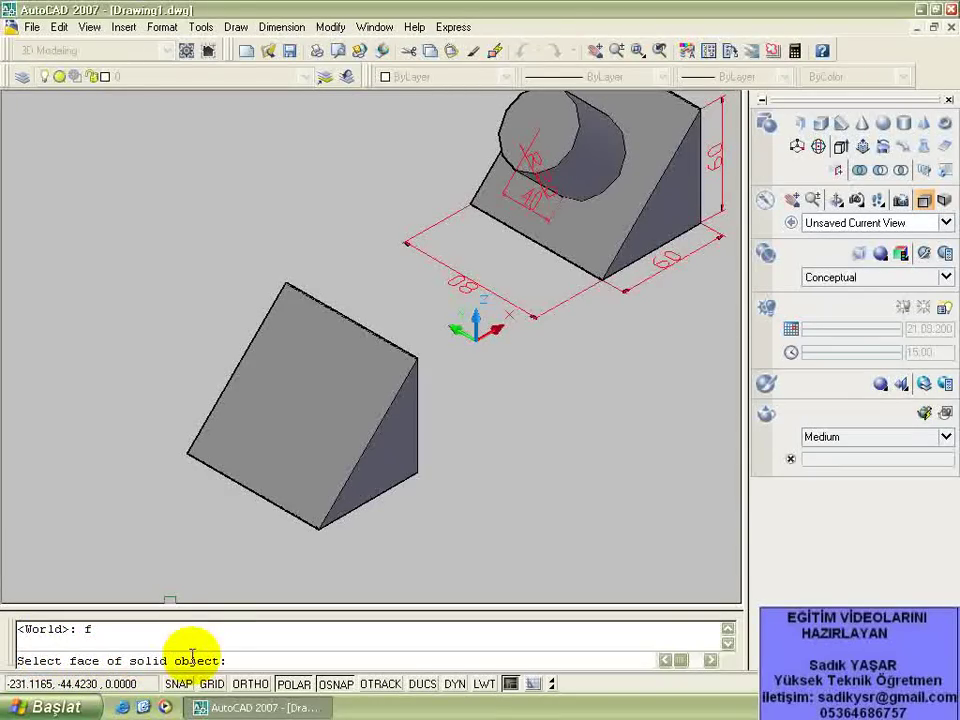
left_click(300, 468)
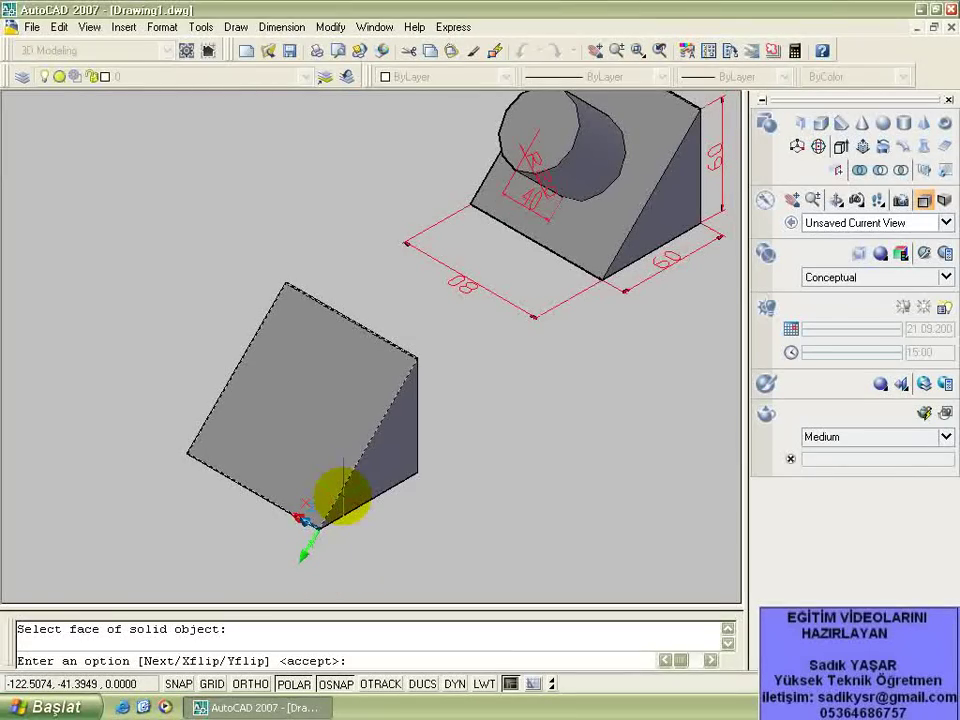
left_click(908, 228)
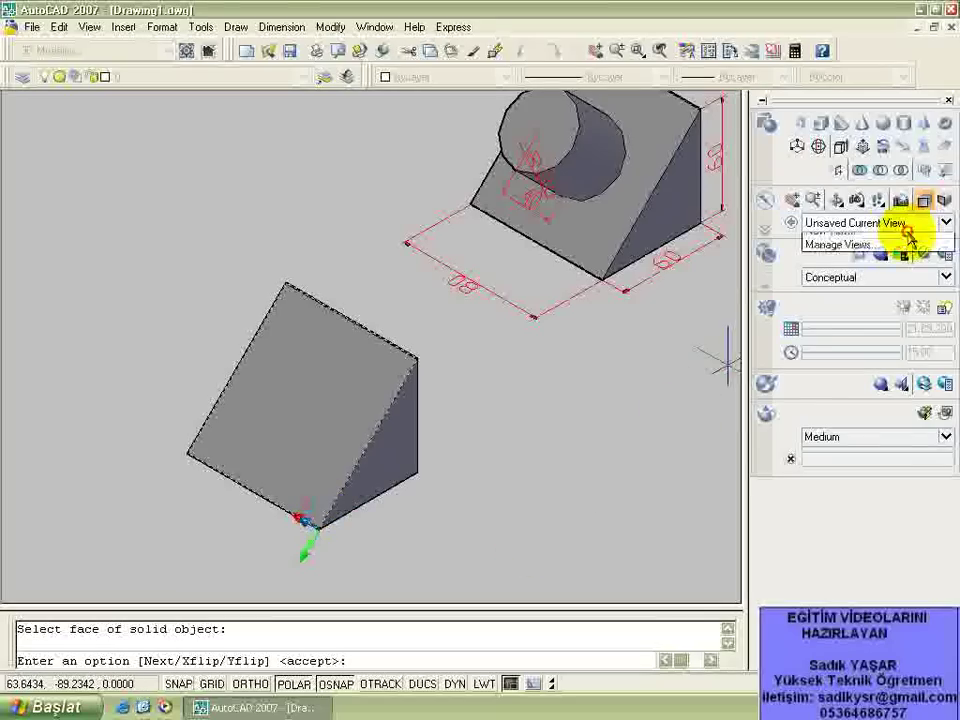
left_click(896, 214)
scroll(413, 531, "up", 3)
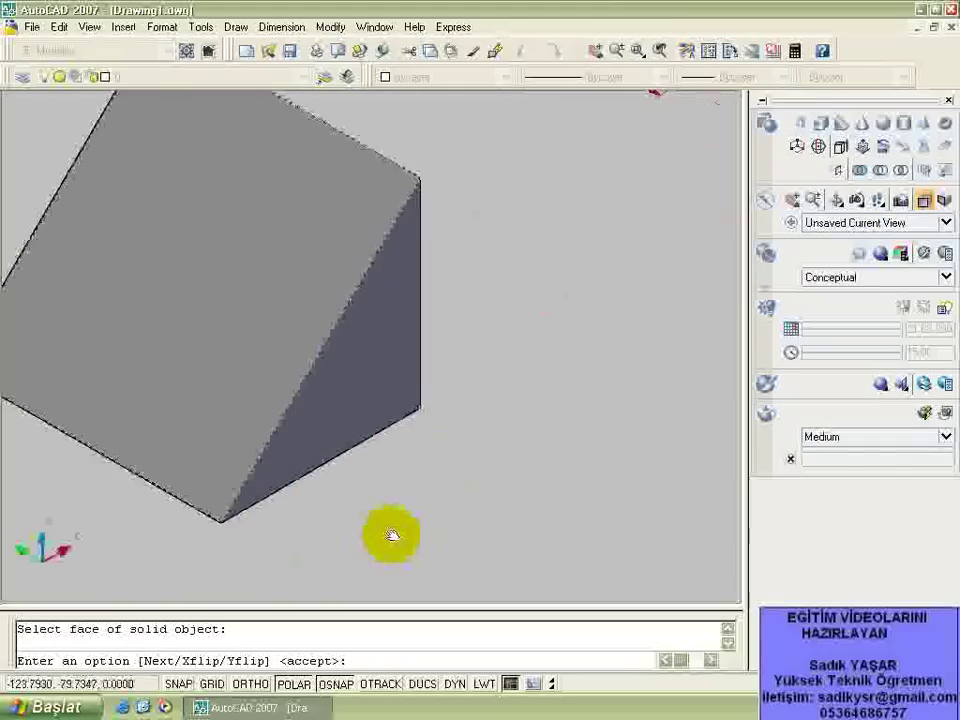
middle_click_drag(391, 535, 439, 518)
scroll(435, 520, "down", 5)
scroll(428, 515, "up", 2)
scroll(440, 495, "up", 2)
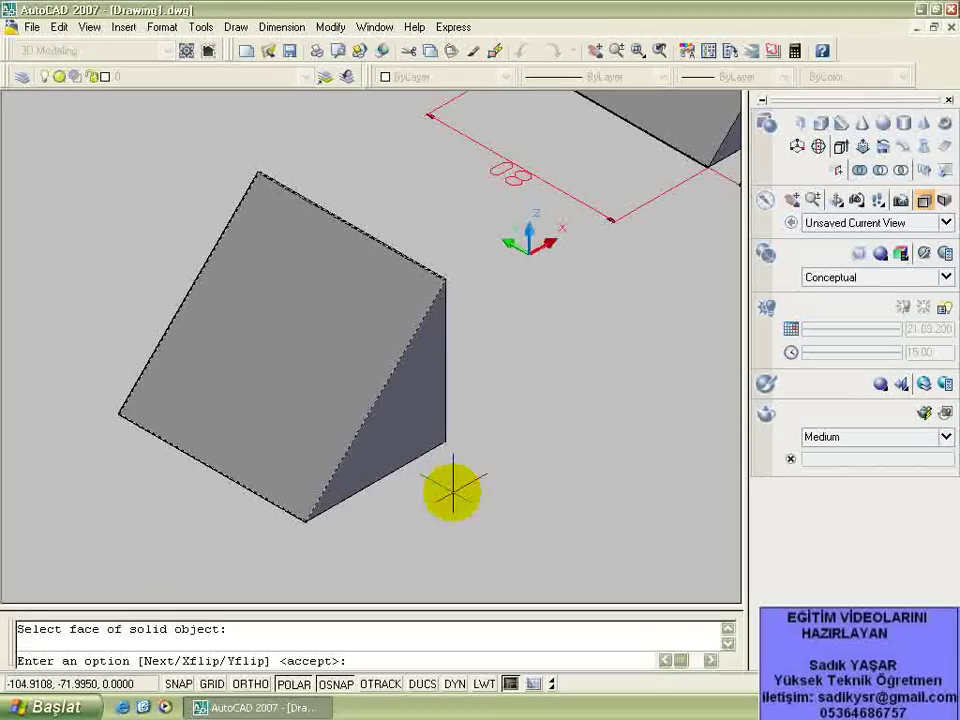
key("Return")
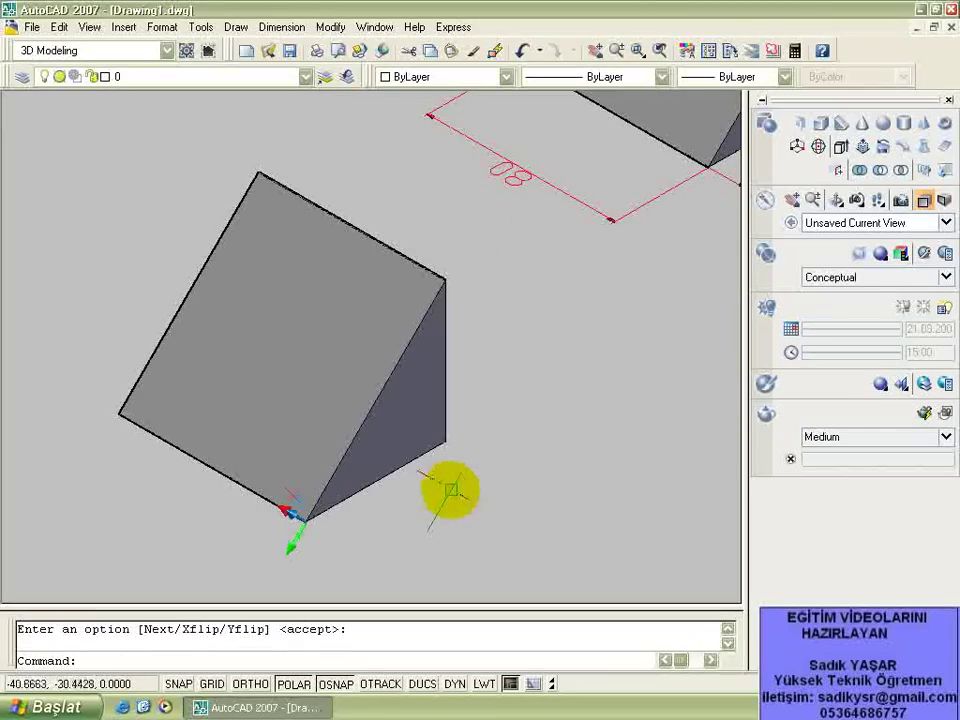
scroll(420, 475, "down", 4)
scroll(385, 465, "up", 7)
middle_click_drag(375, 476, 262, 448)
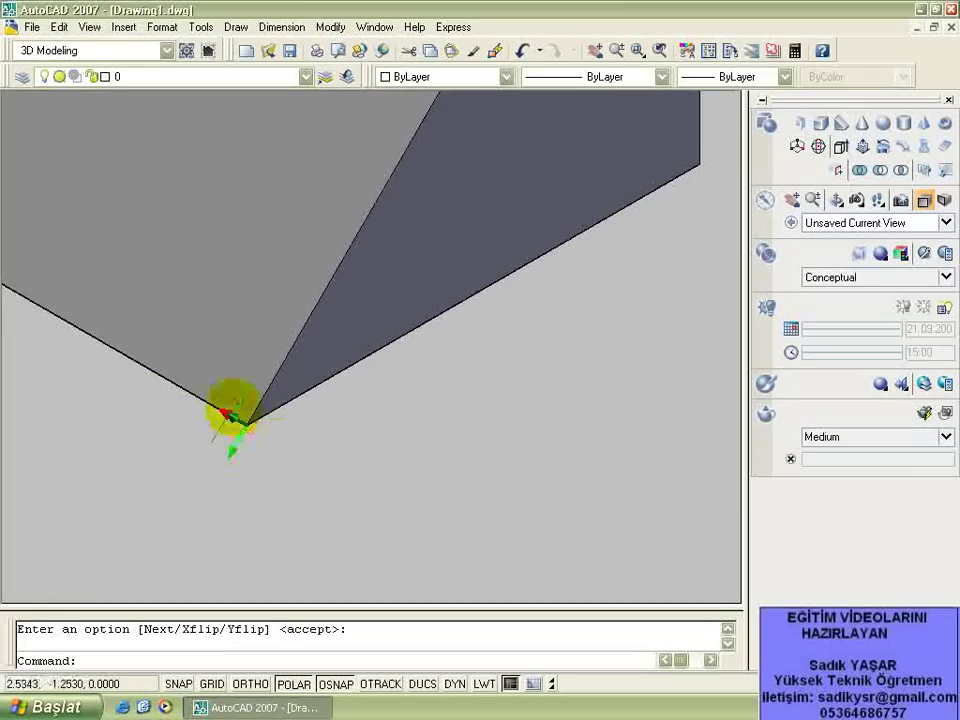
mouse_move(180, 515)
middle_mouse_down("shift")
mouse_move(229, 407)
mouse_move(274, 400)
mouse_move(400, 193)
mouse_move(218, 152)
mouse_move(360, 182)
mouse_move(188, 523)
mouse_move(203, 420)
middle_mouse_up("shift")
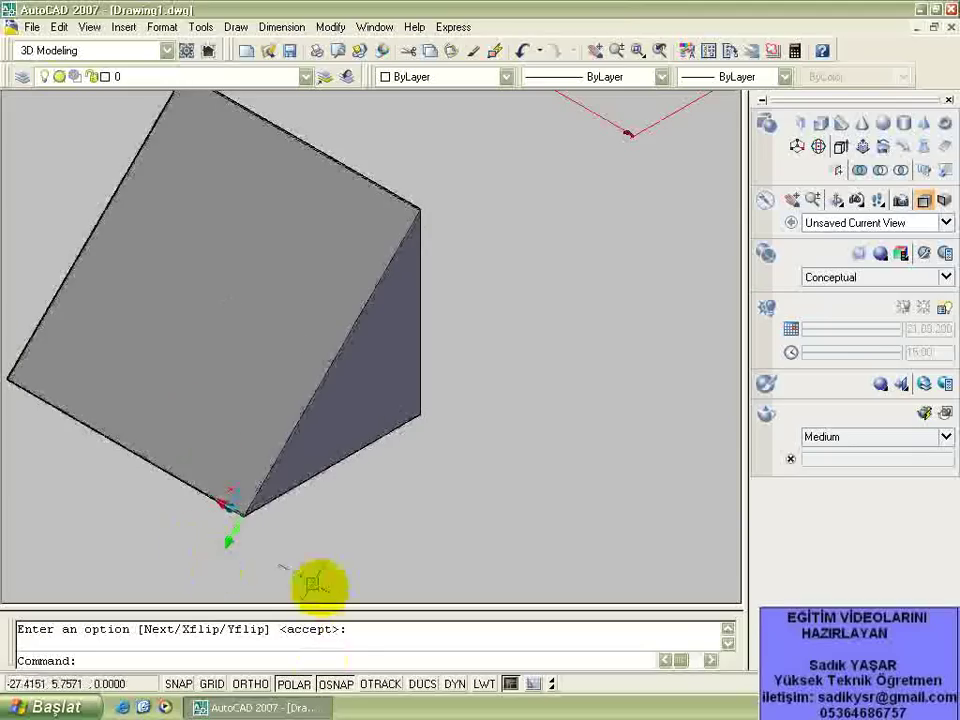
middle_click_drag(265, 527, 246, 514, "shift")
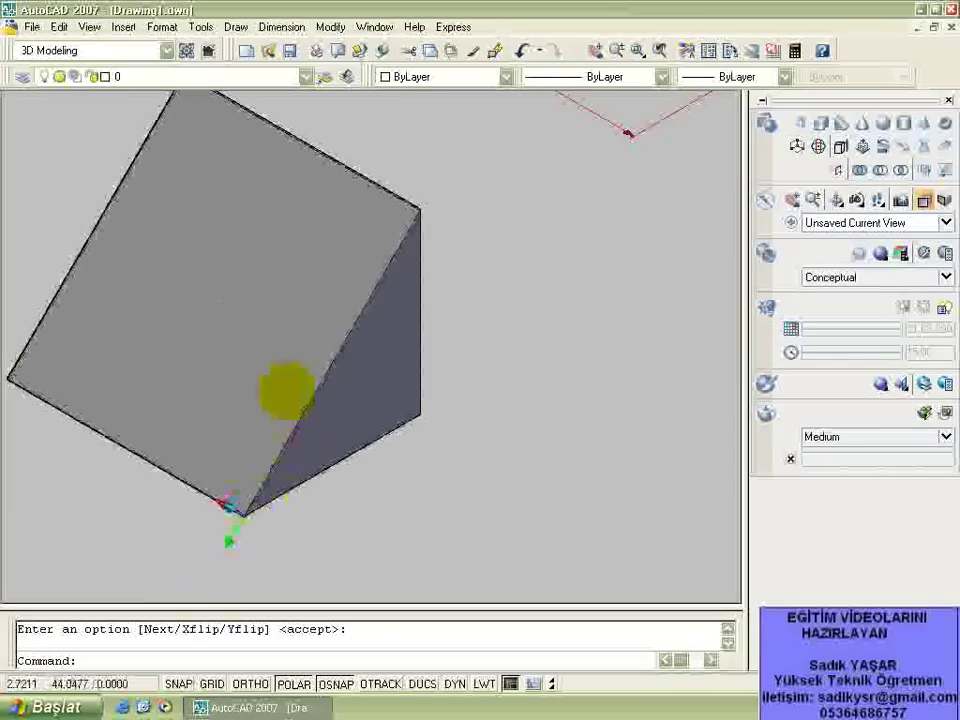
middle_click_drag(287, 390, 287, 458, "shift")
middle_click_drag(268, 532, 26, 420, "shift")
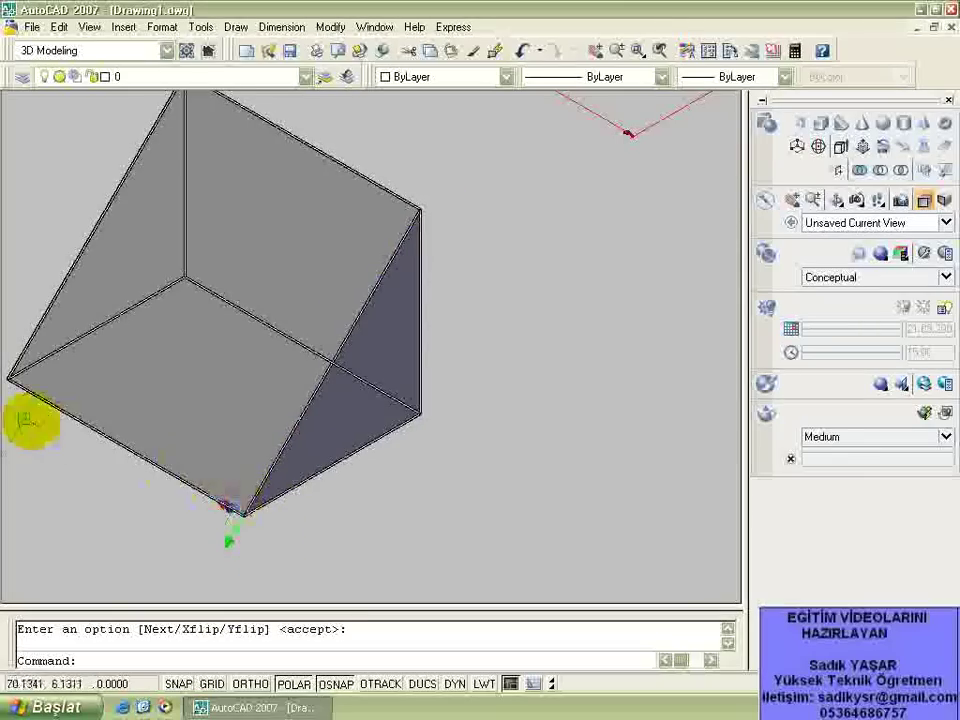
middle_click_drag(165, 496, 274, 506, "shift")
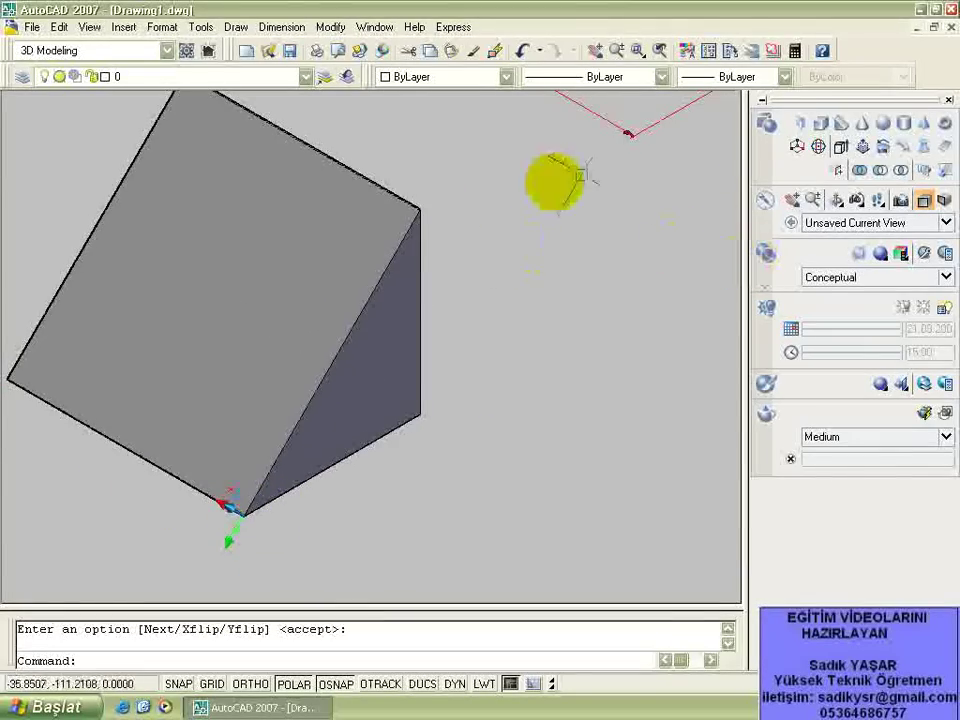
- Draw a cylinder of radius 20 and height 40 based at the wedge's lower front corner
left_click(908, 128)
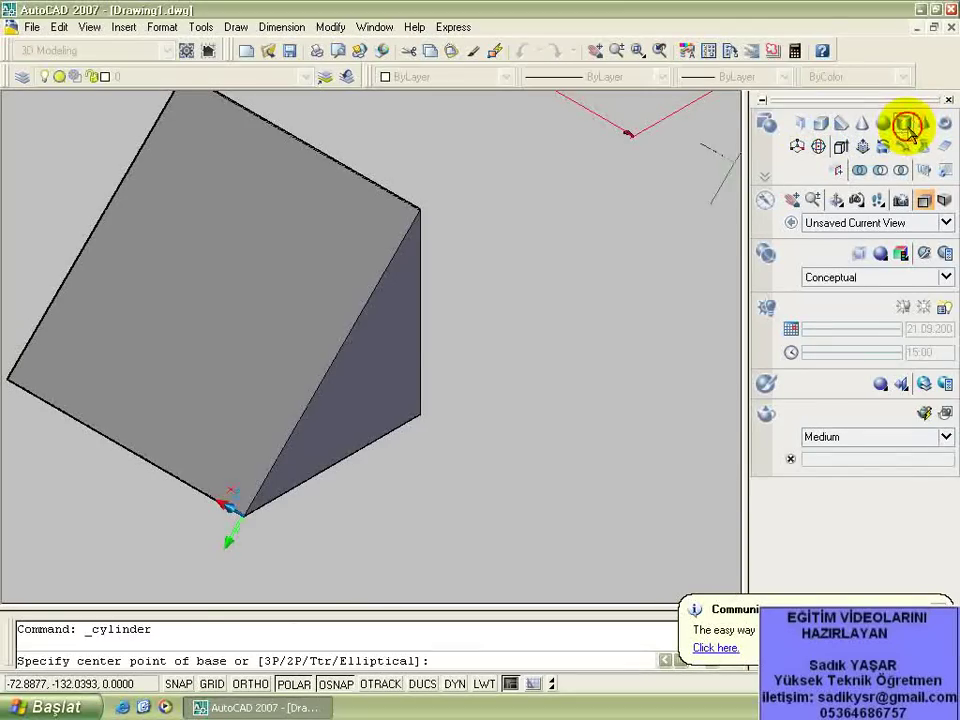
mouse_move(450, 311)
middle_mouse_down()
mouse_move(531, 315)
mouse_move(549, 326)
middle_mouse_up()
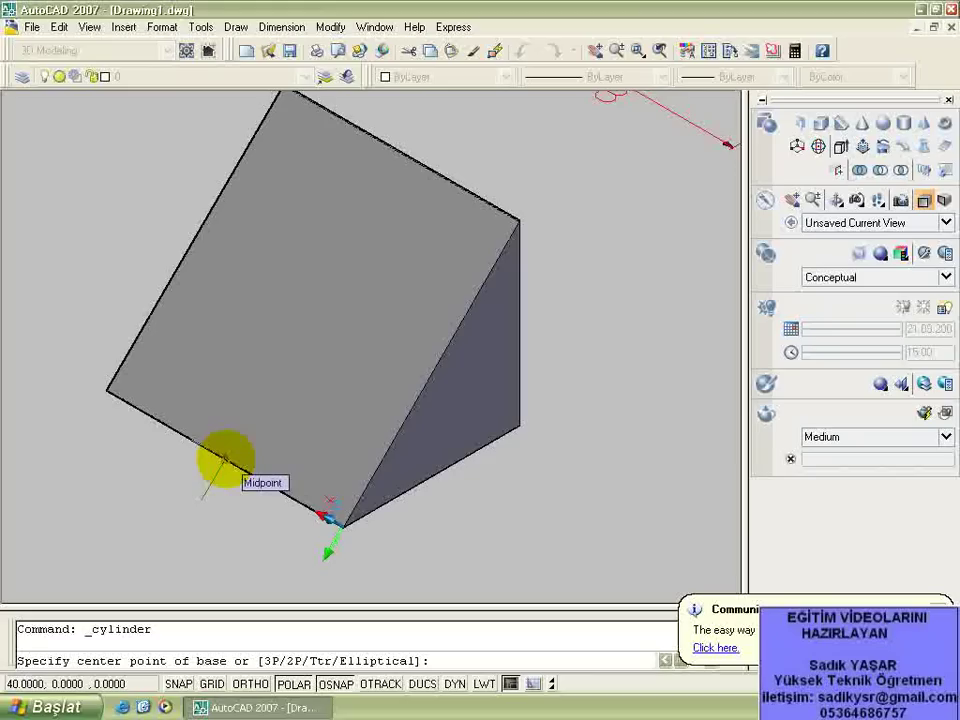
left_click(225, 458)
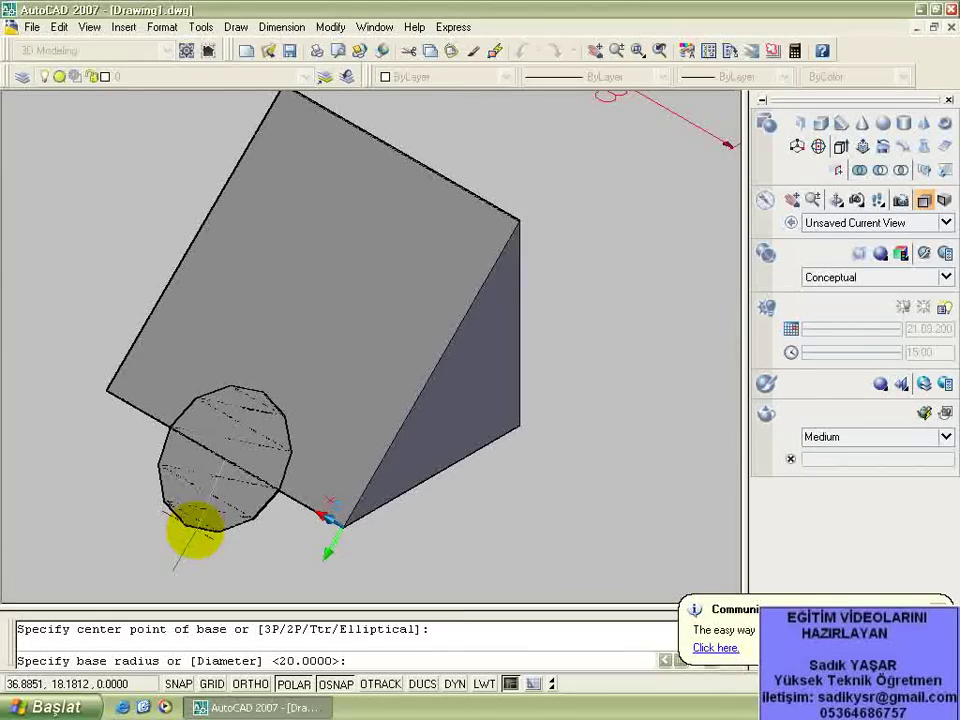
type("20")
key("Return")
type("40")
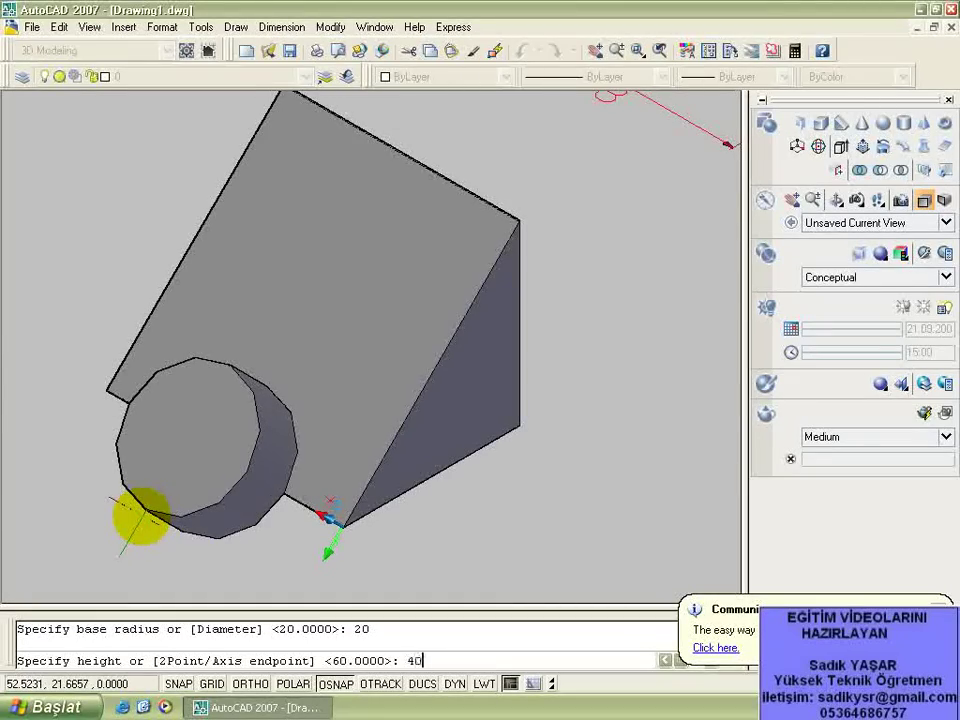
key("Return")
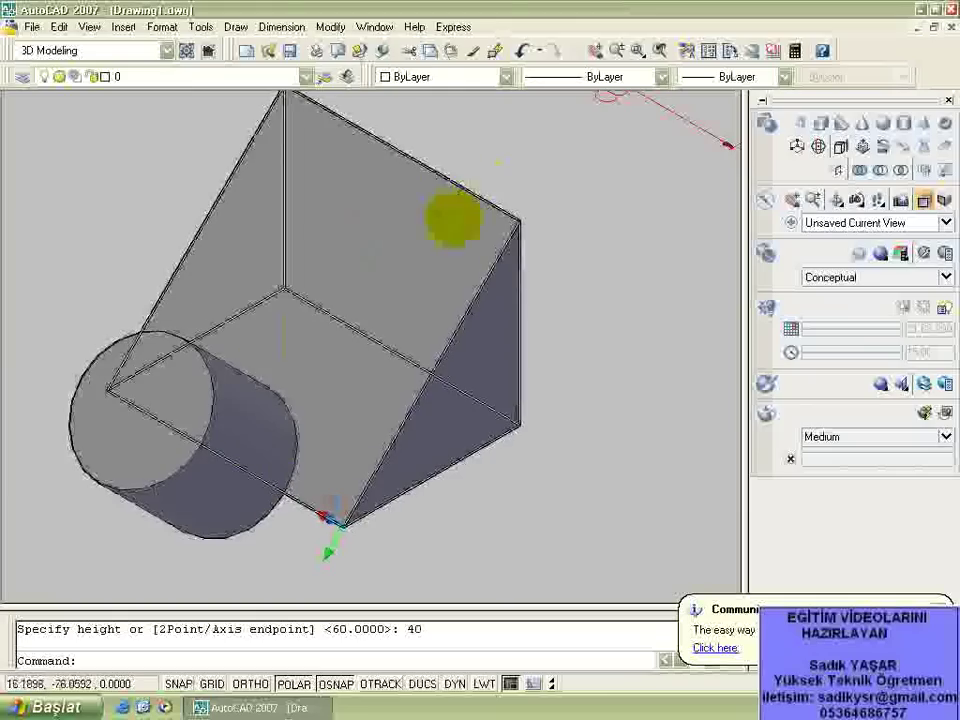
- Move the cylinder from its base corner point onto the middle of the wedge's sloped face
left_click(233, 530)
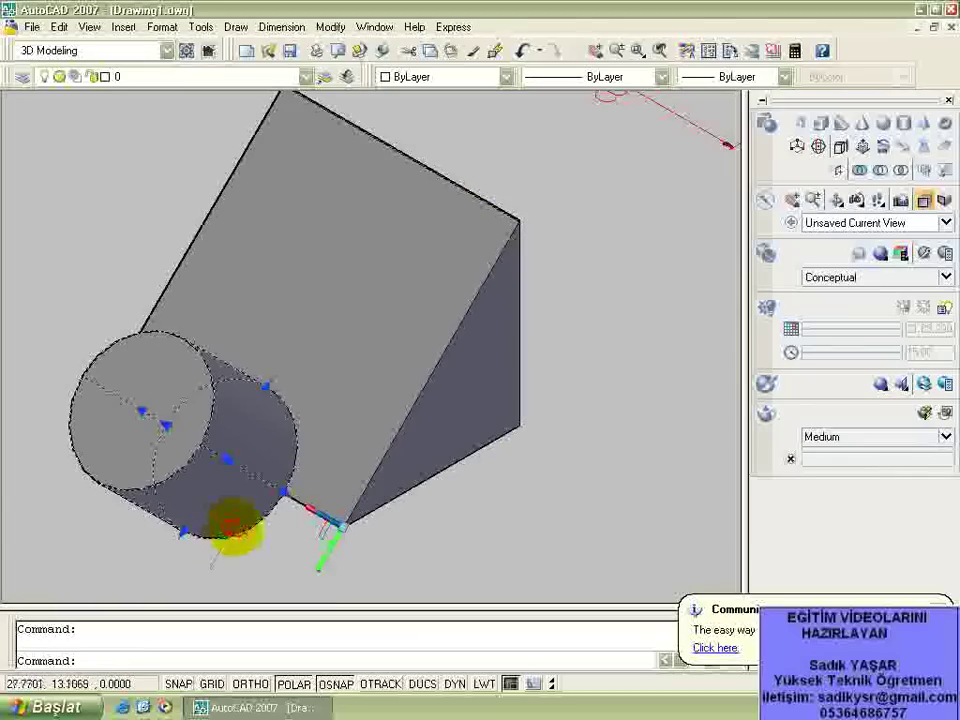
right_click(264, 538)
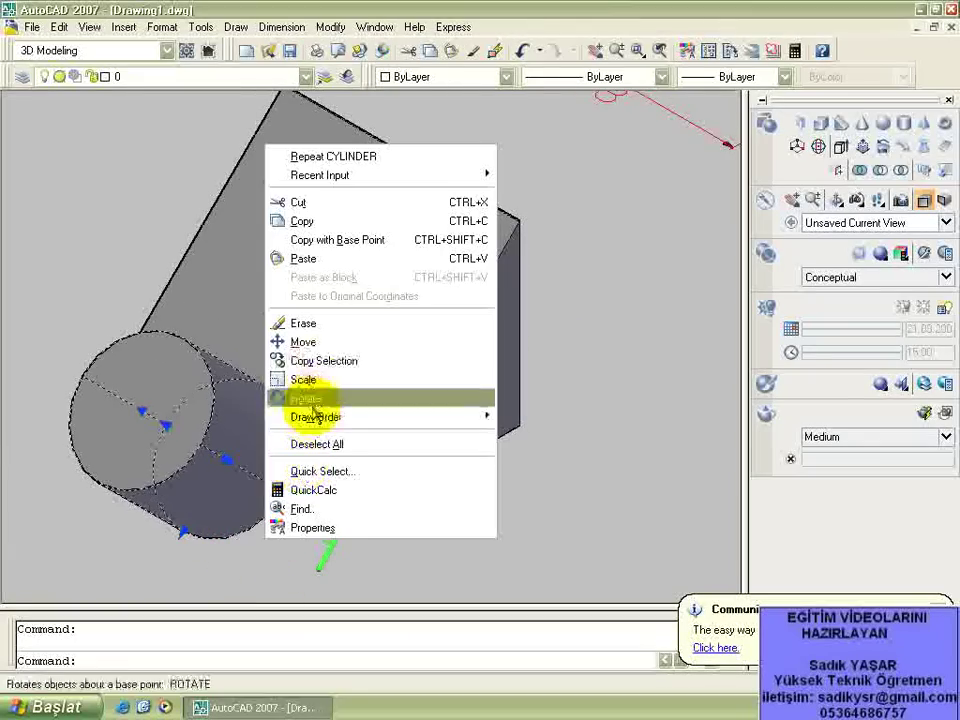
left_click(300, 342)
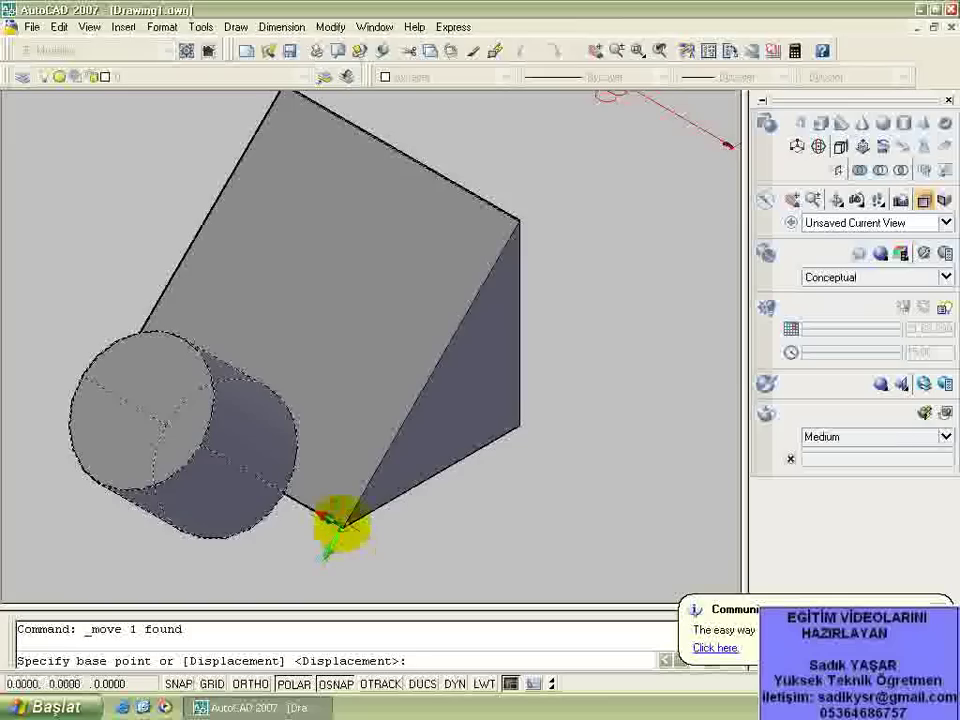
left_click(340, 525)
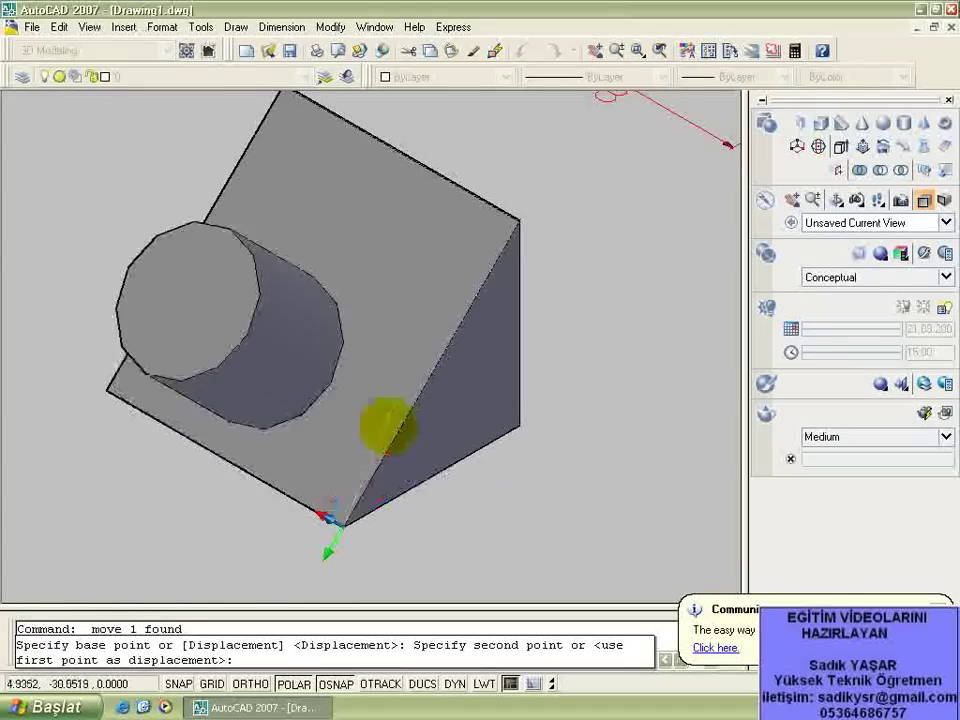
left_click(430, 372)
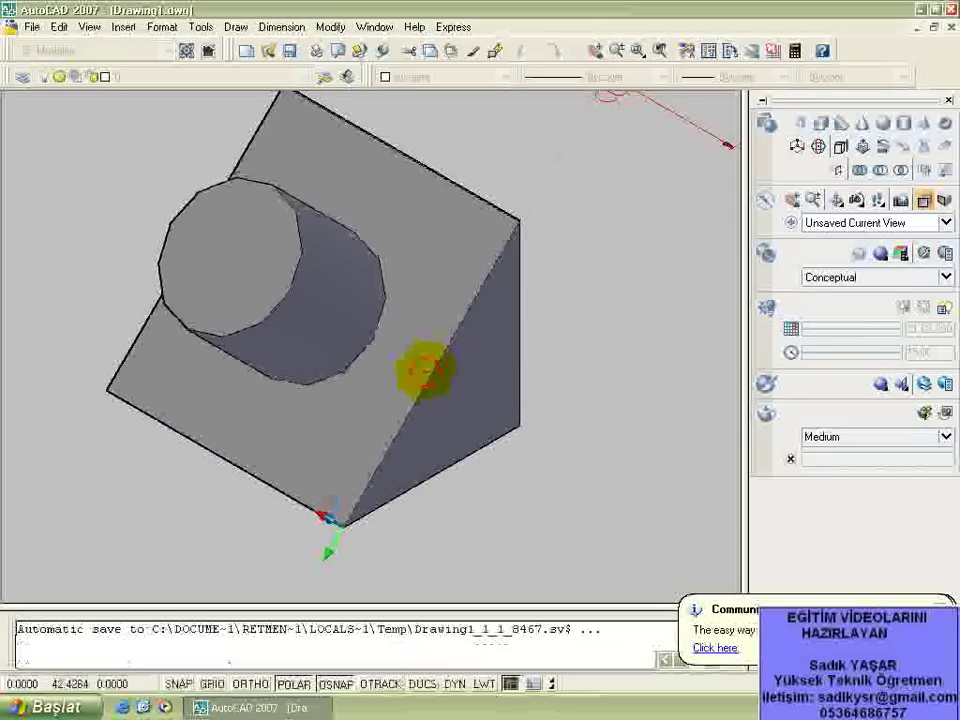
scroll(182, 349, "down", 3)
scroll(246, 357, "up", 2)
scroll(162, 344, "up", 2)
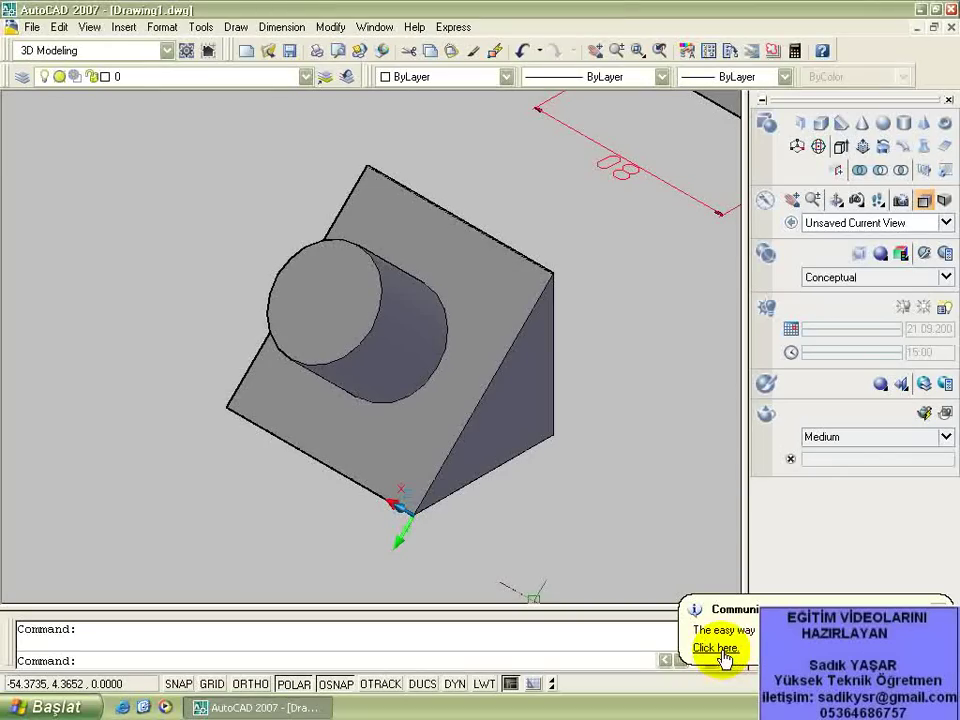
- Pan the view so the whole dimensioned wedge-and-cylinder reference solid is visible
right_click(845, 592)
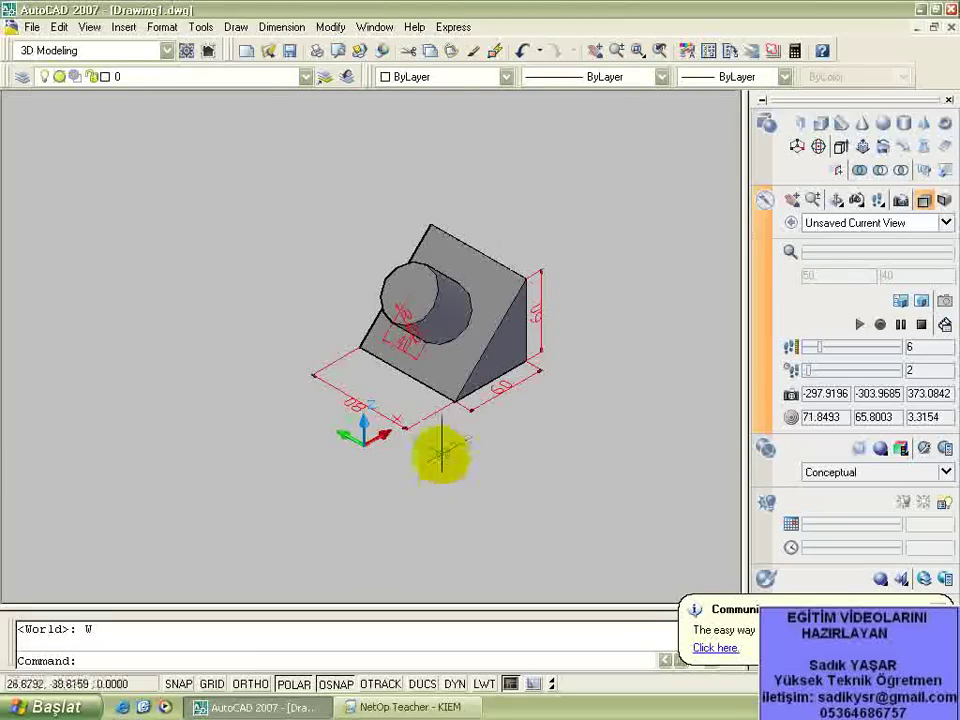
middle_click_drag(441, 455, 531, 475)
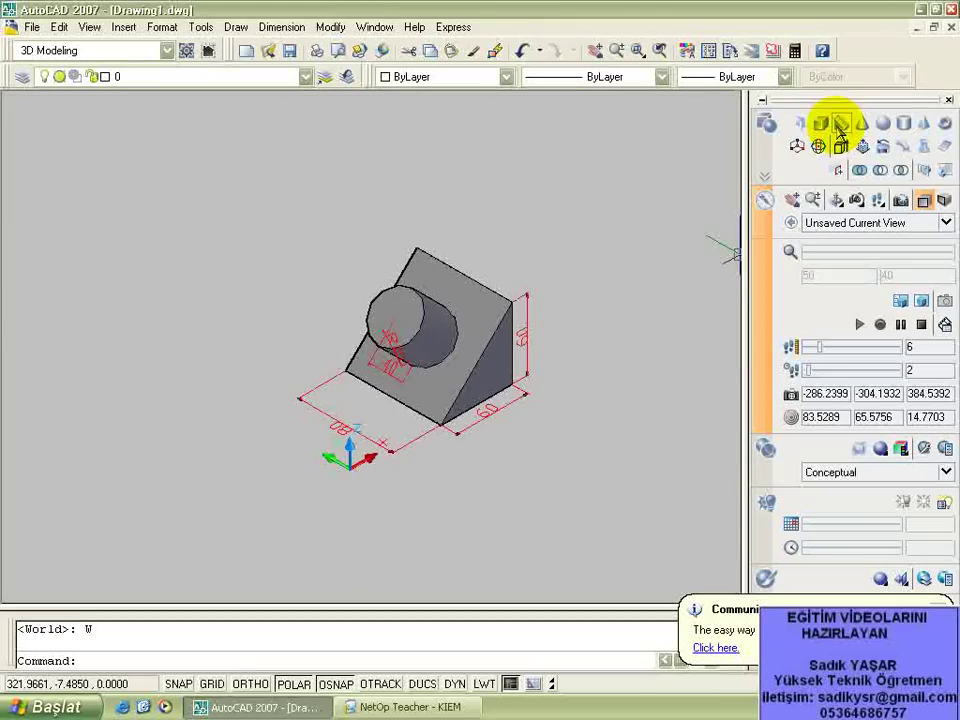
- Draw another 60 × 80 × 60 wedge in the lower left beside the reference solid and select it
left_click(840, 123)
middle_click_drag(197, 450, 246, 428, "shift")
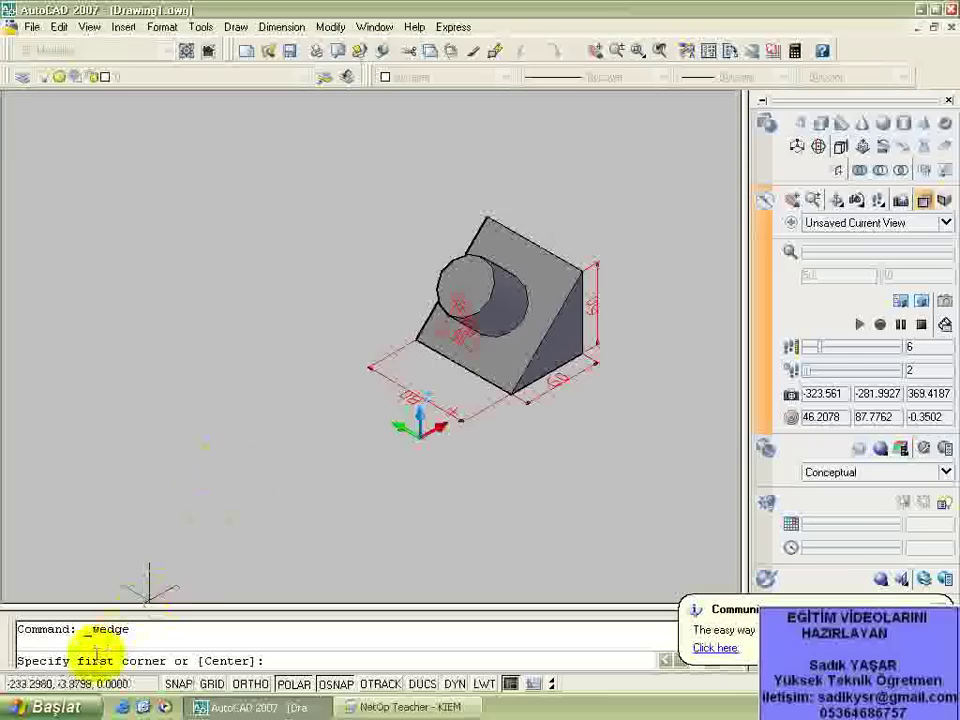
left_click(219, 538)
type("@")
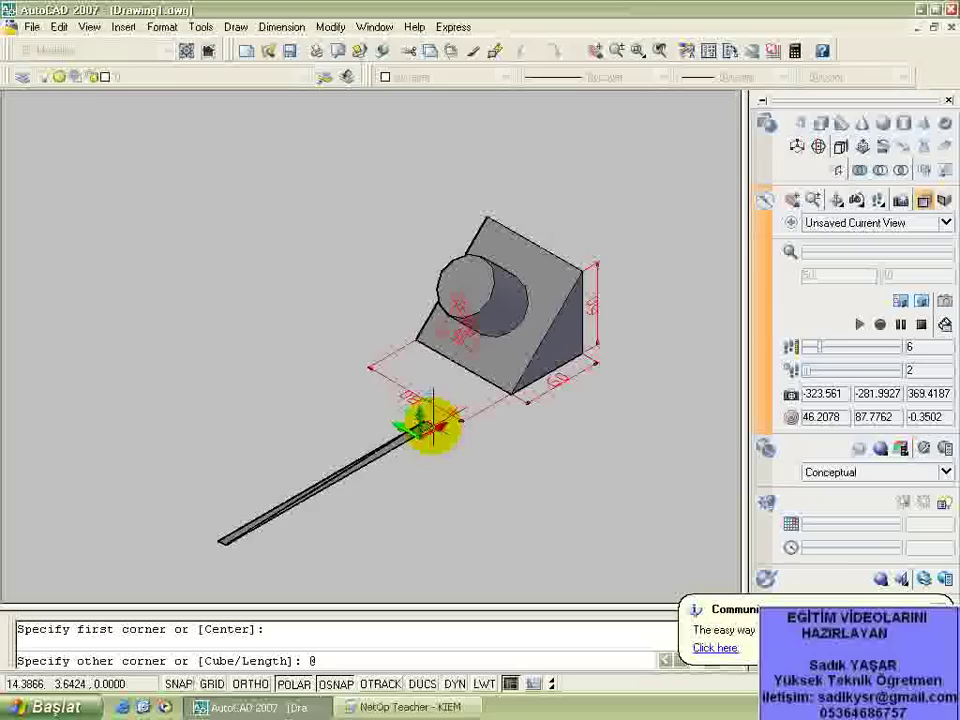
type("6")
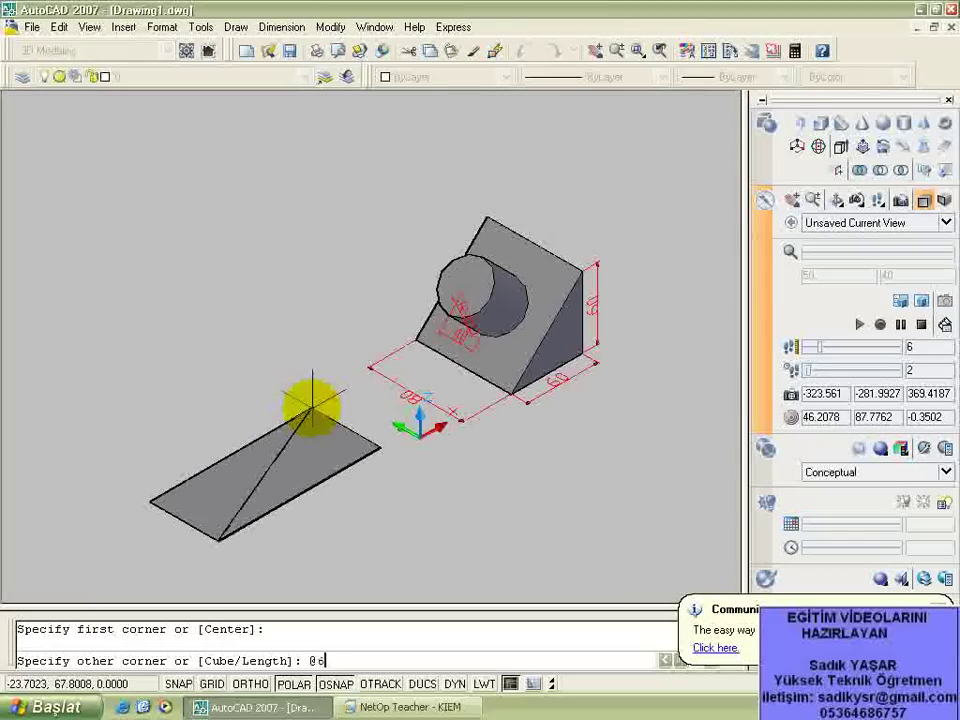
type("0,80,60")
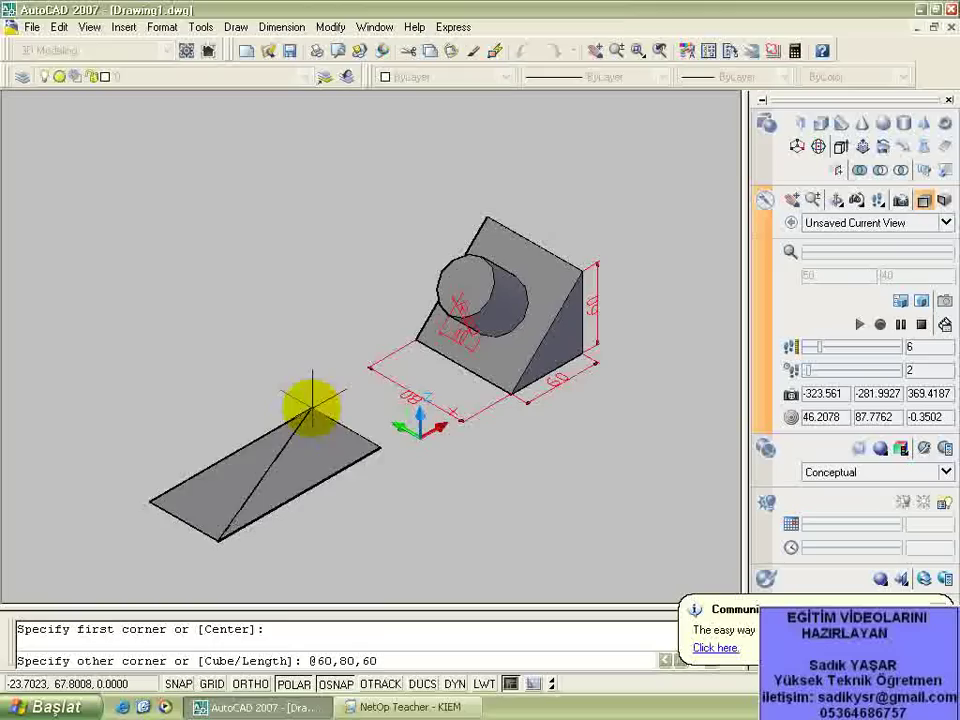
key("Return")
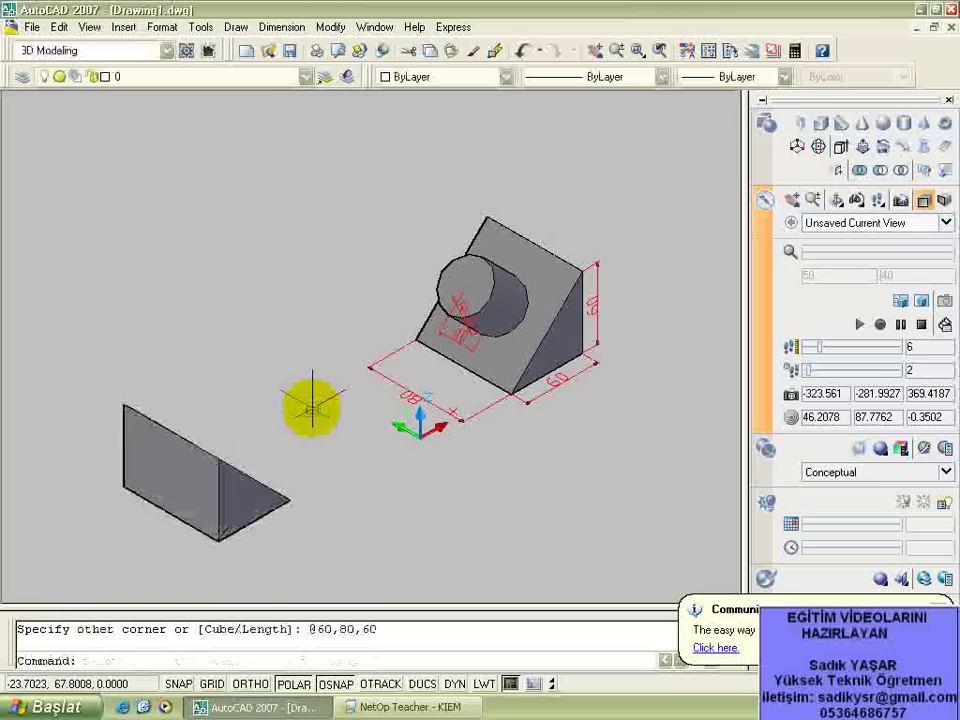
middle_click_drag(274, 471, 300, 439)
left_click(276, 482)
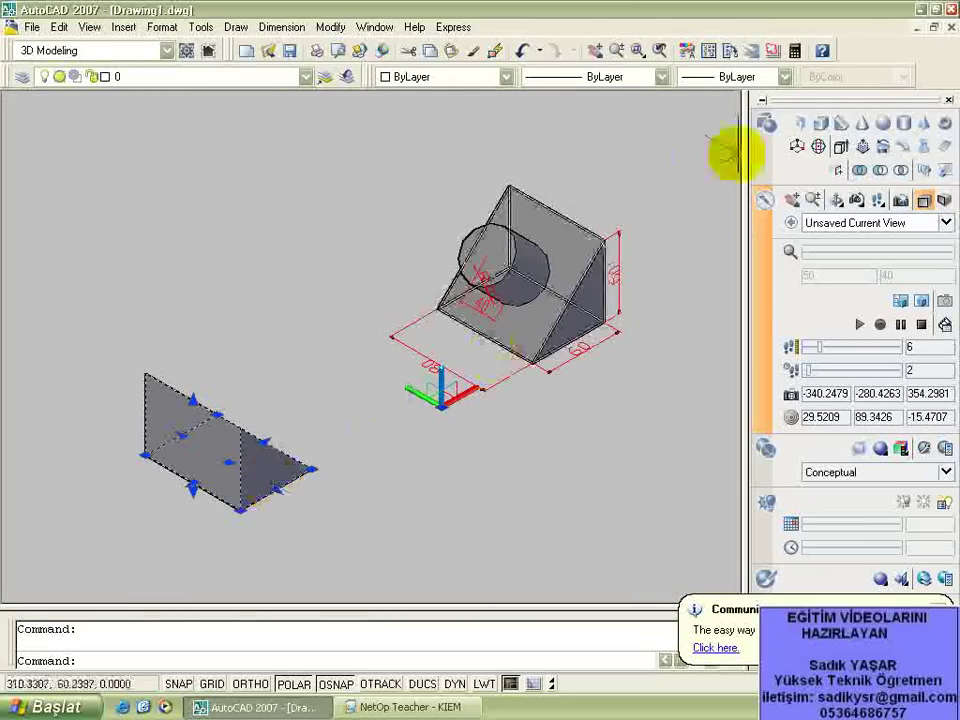
- 3D-rotate the new wedge by -180° about an axis through its corner
left_click(817, 146)
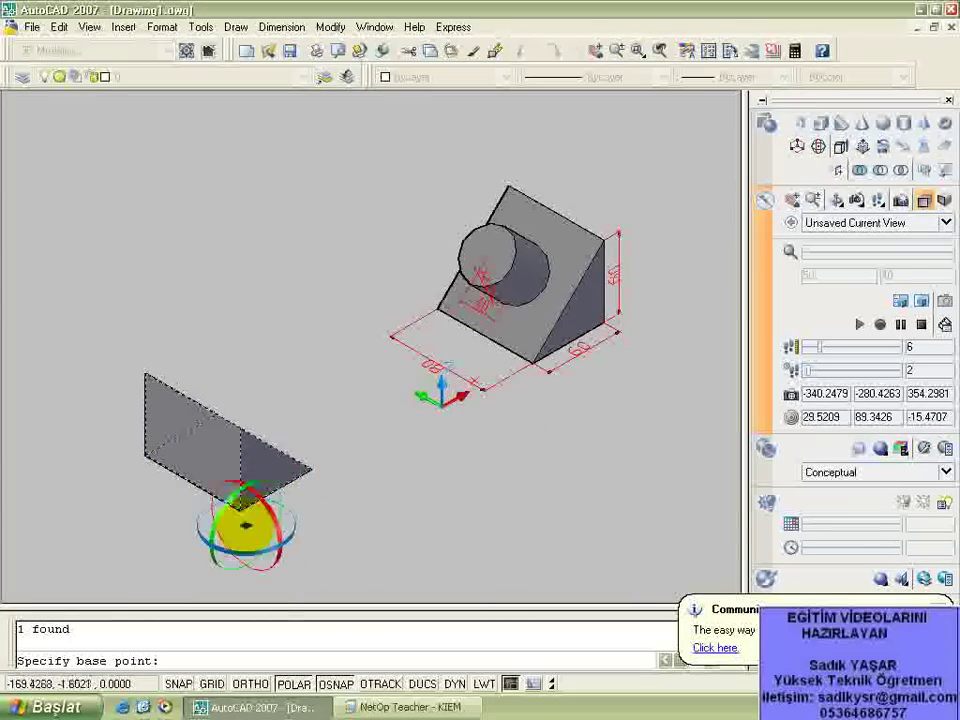
left_click(240, 505)
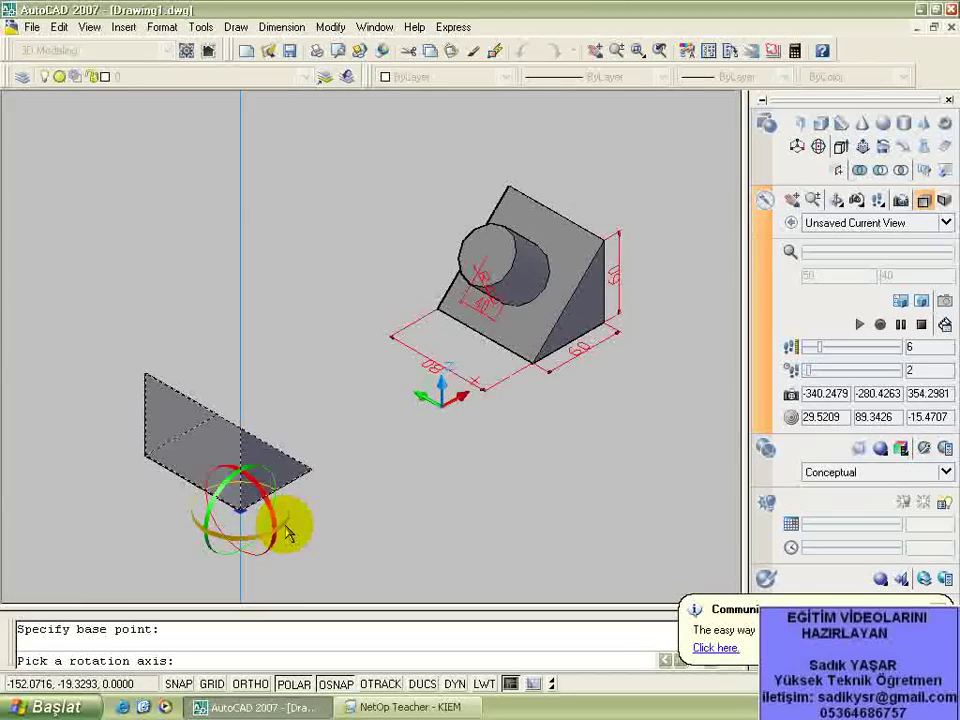
left_click(287, 532)
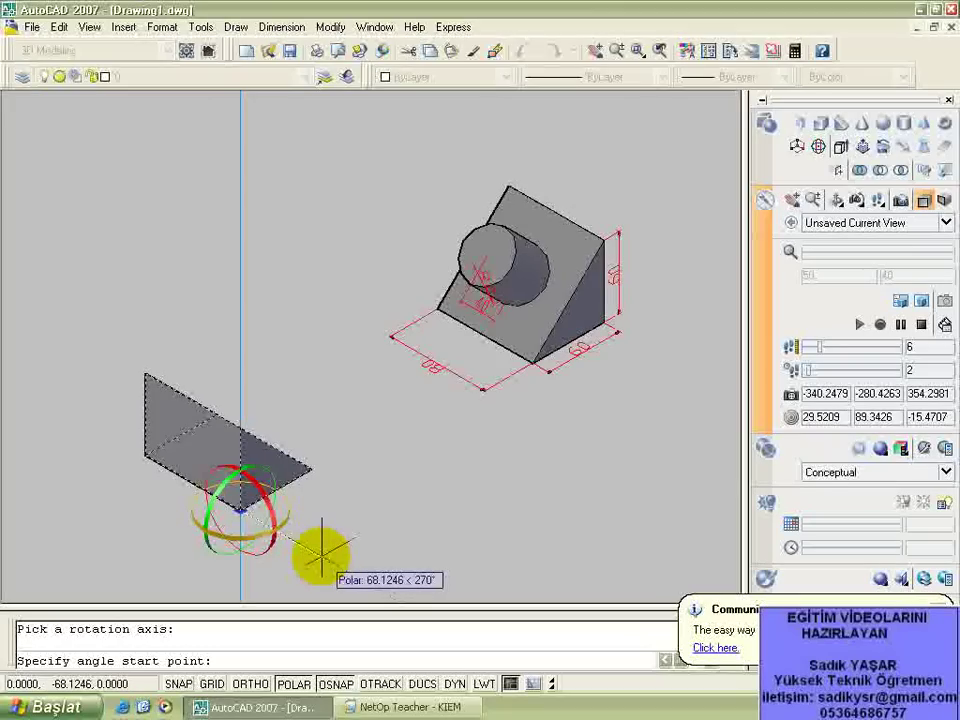
type("-180")
key("Return")
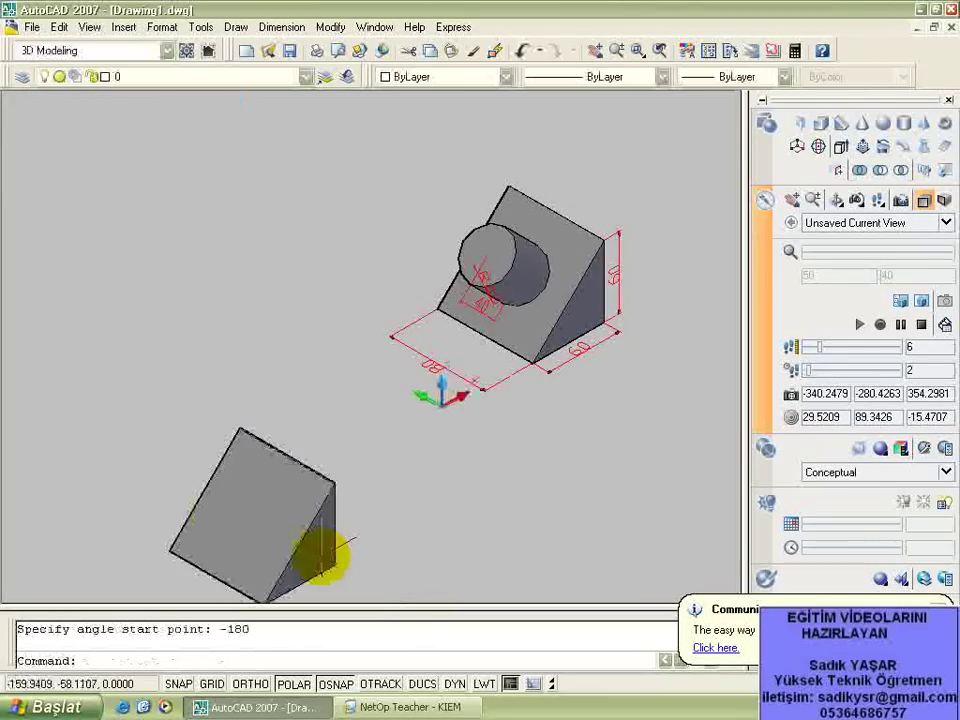
mouse_move(231, 377)
middle_mouse_down("shift")
mouse_move(266, 321)
mouse_move(320, 297)
middle_mouse_up("shift")
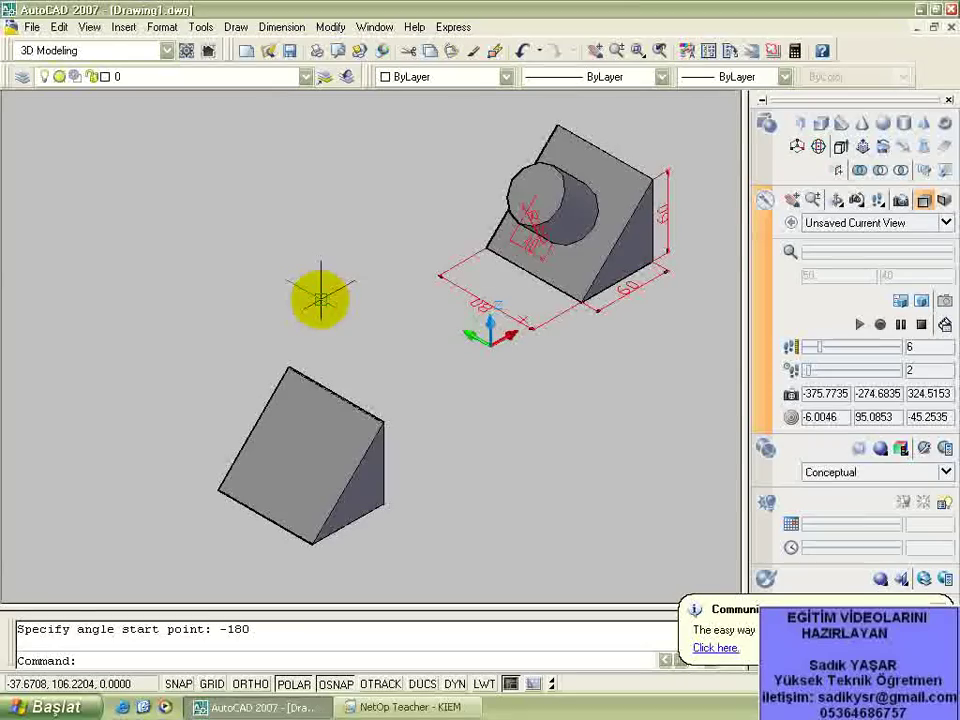
middle_click_drag(368, 343, 395, 343)
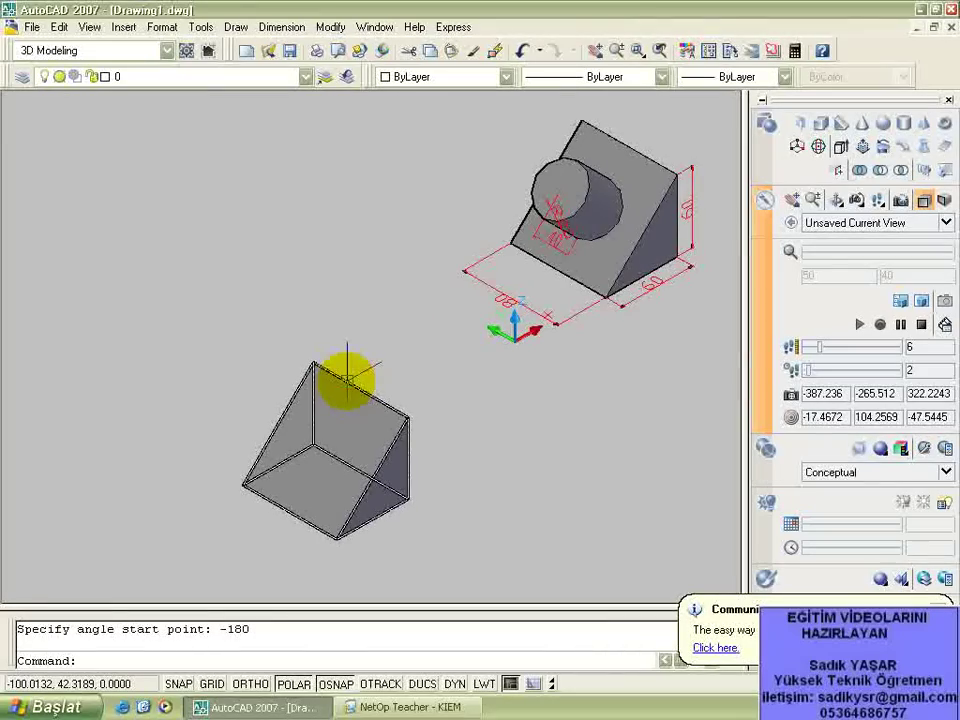
- Draw a separate cylinder of radius 20 and height 40 just left of the new wedge
left_click(905, 122)
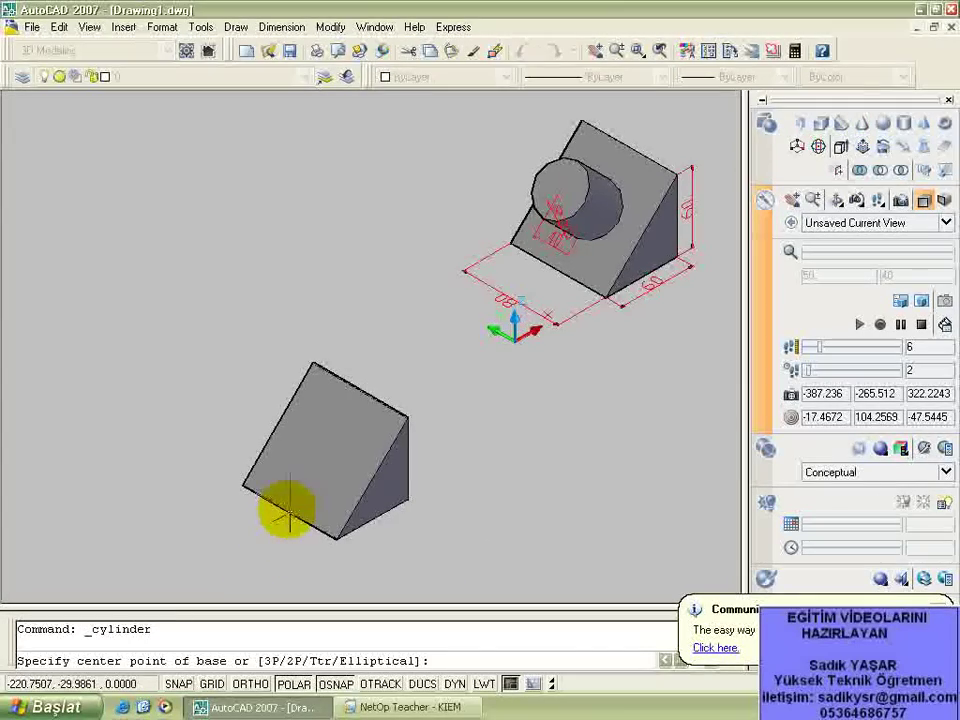
left_click(172, 535)
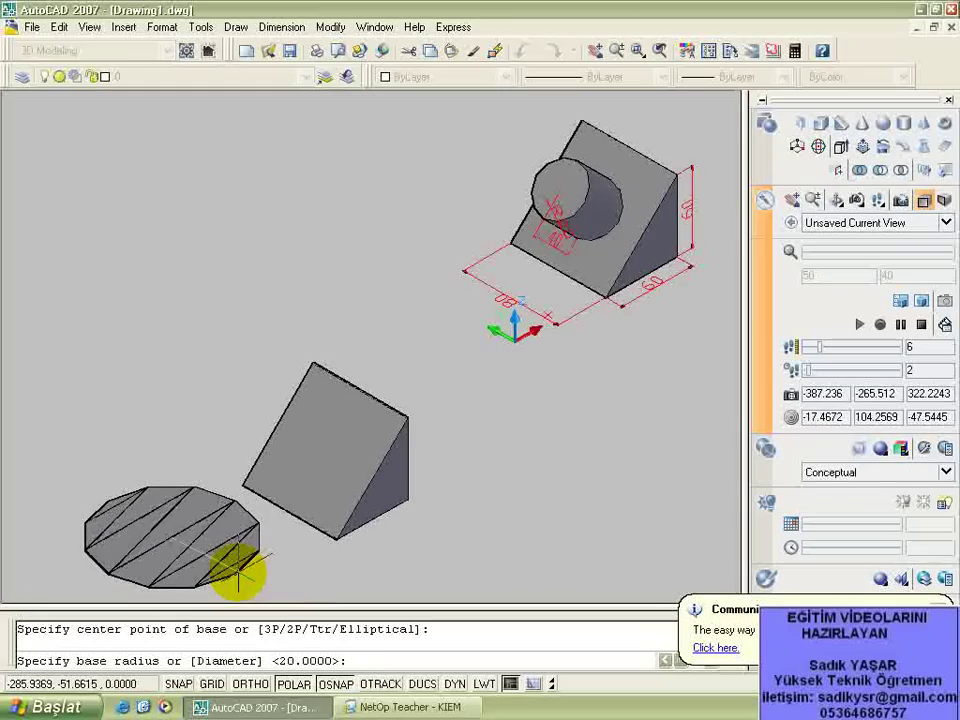
type("20")
key("Return")
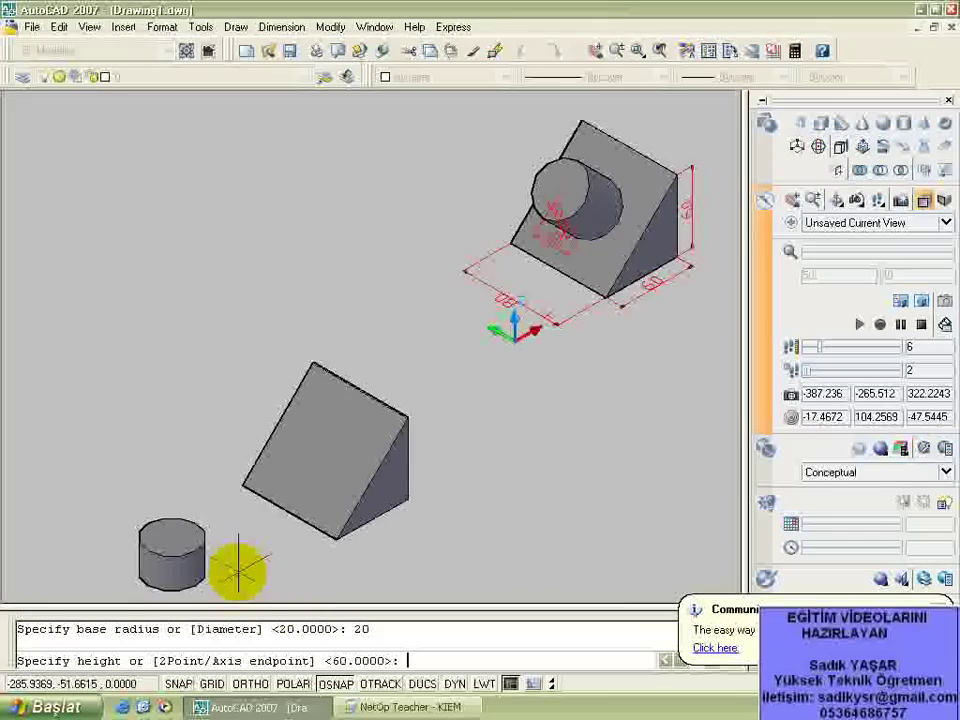
type("40")
key("Return")
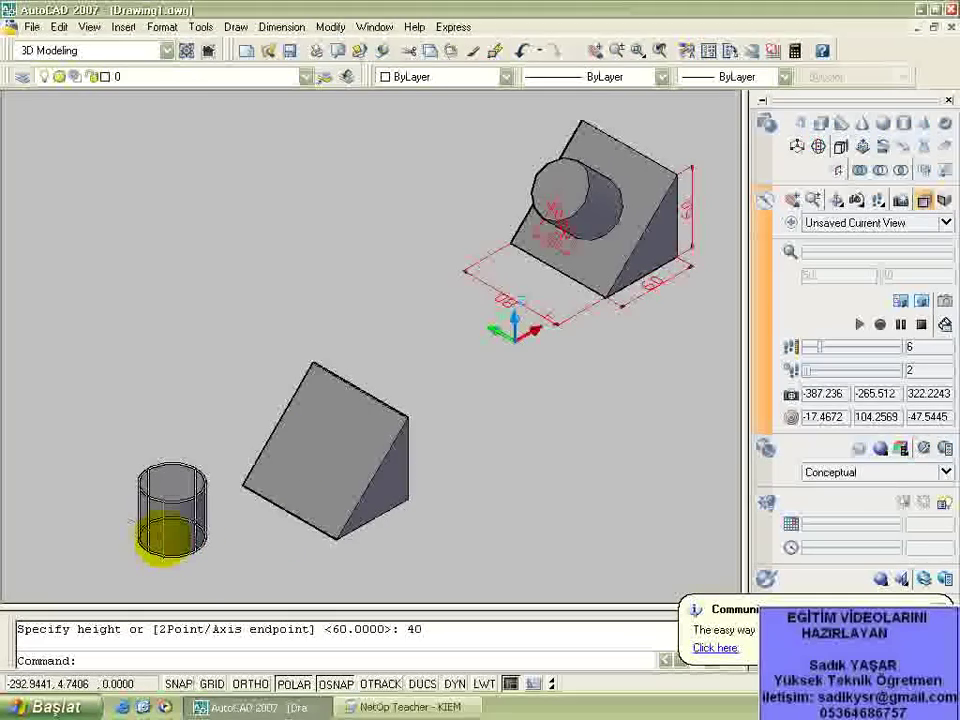
key("Return")
left_click(178, 543)
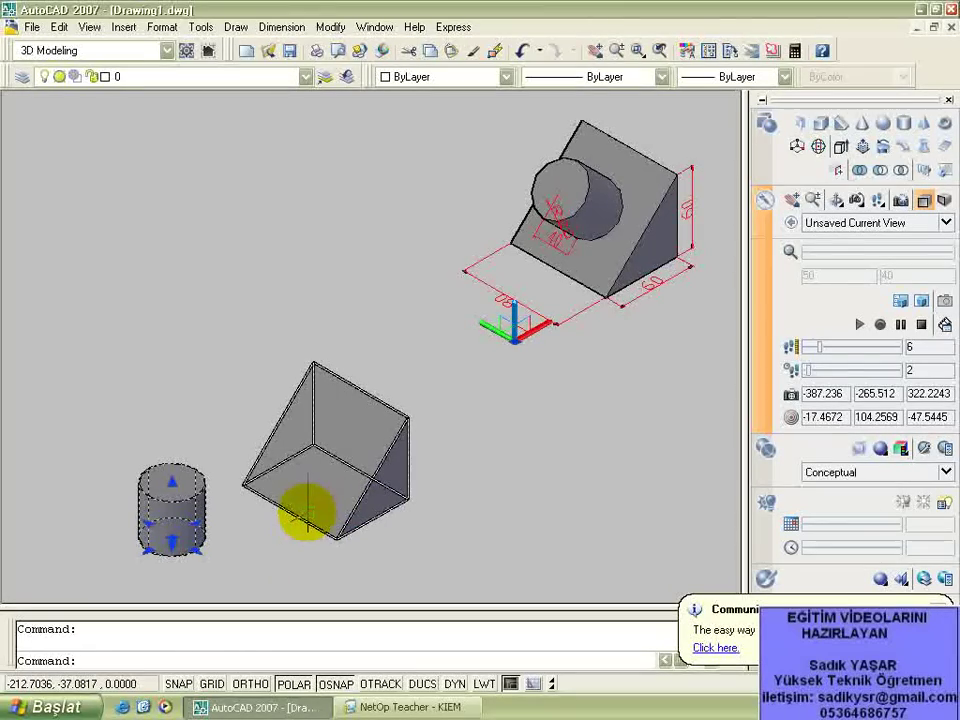
- Split the drawing into four viewports and set them to Front, Left and Top views
left_click(864, 320)
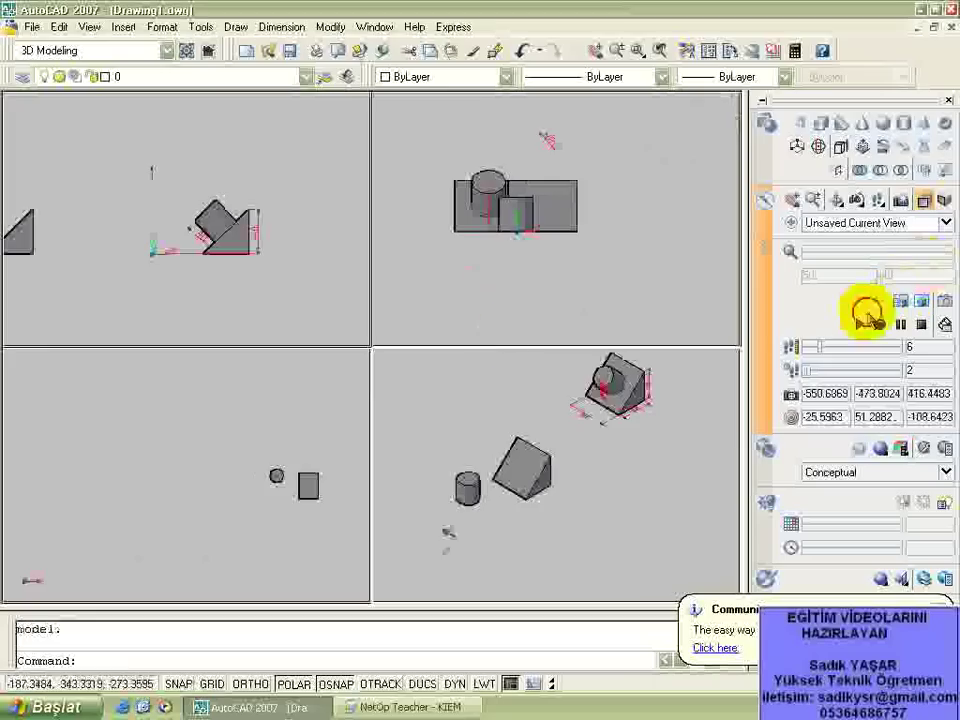
left_click(428, 279)
left_click(858, 223)
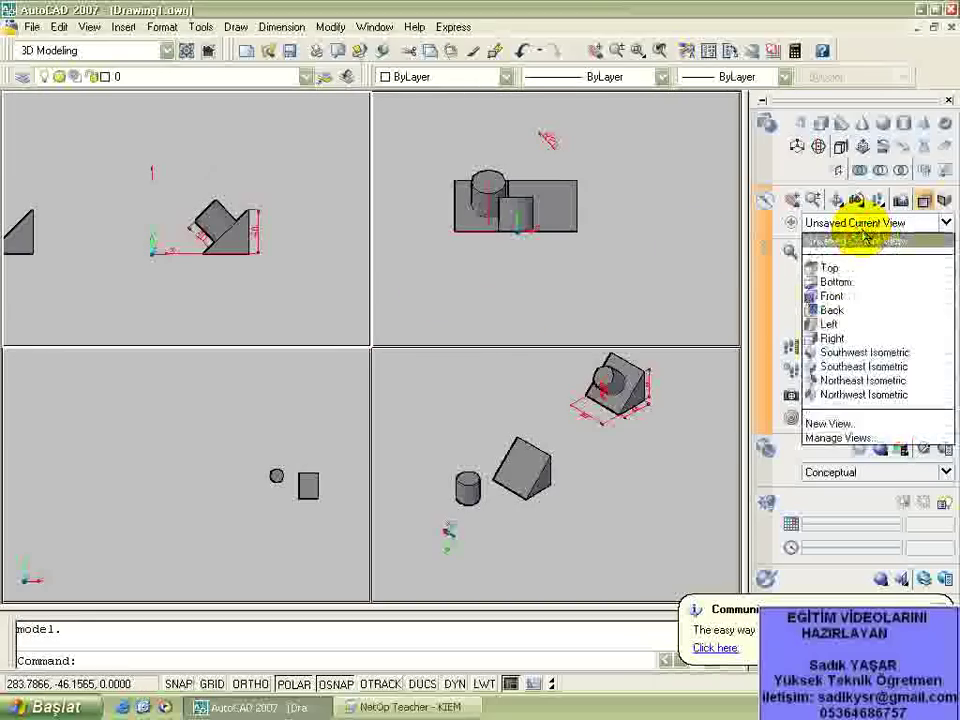
left_click(825, 296)
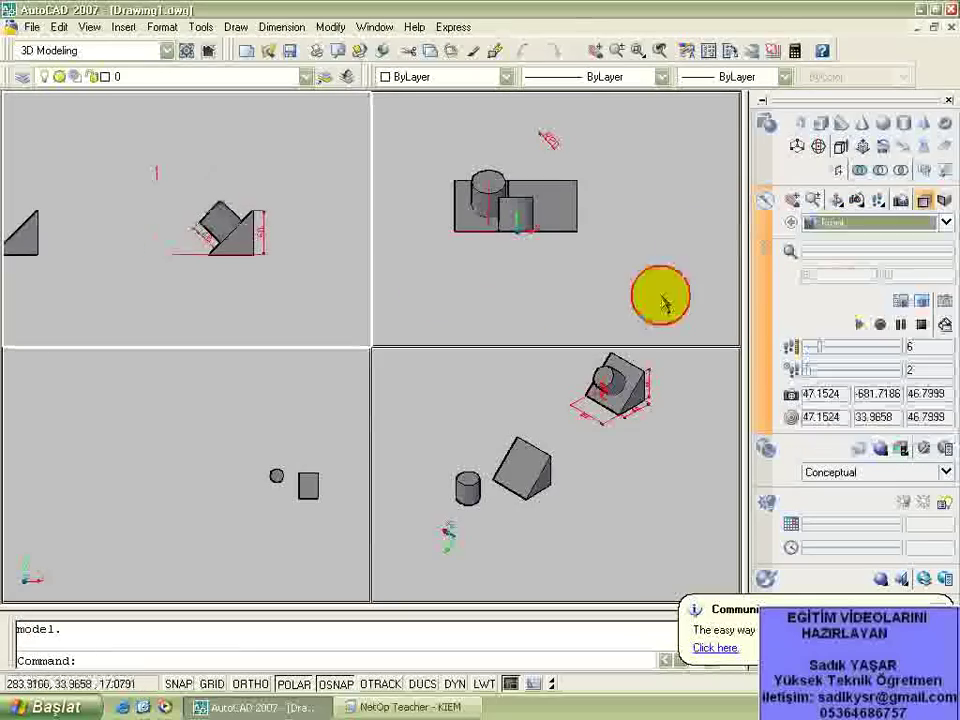
left_click(450, 287)
left_click(944, 222)
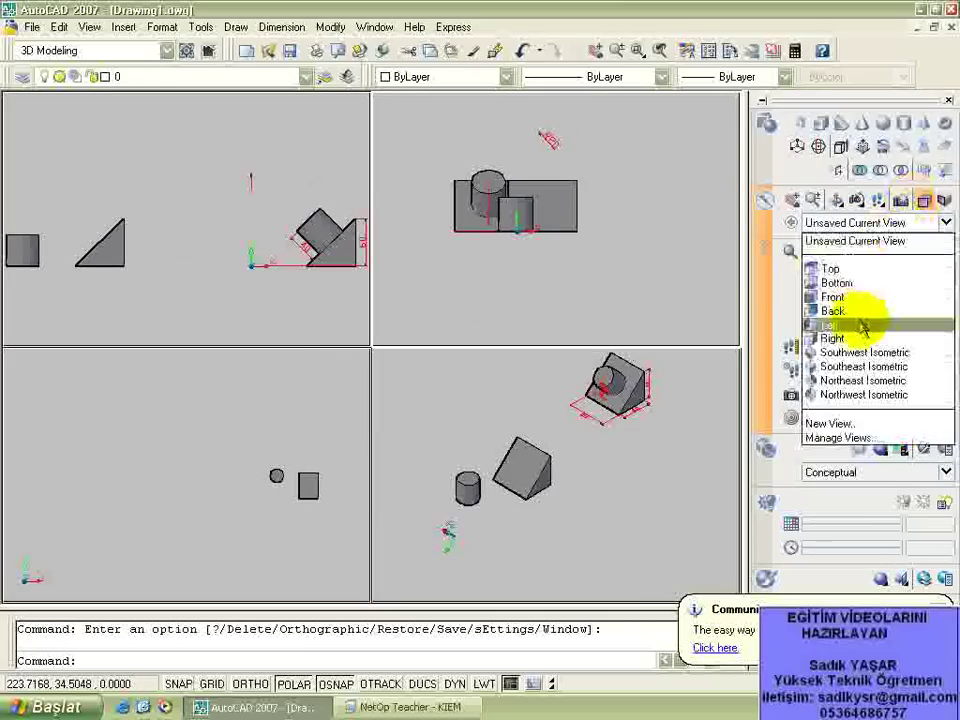
left_click(862, 326)
left_click(193, 467)
left_click(920, 226)
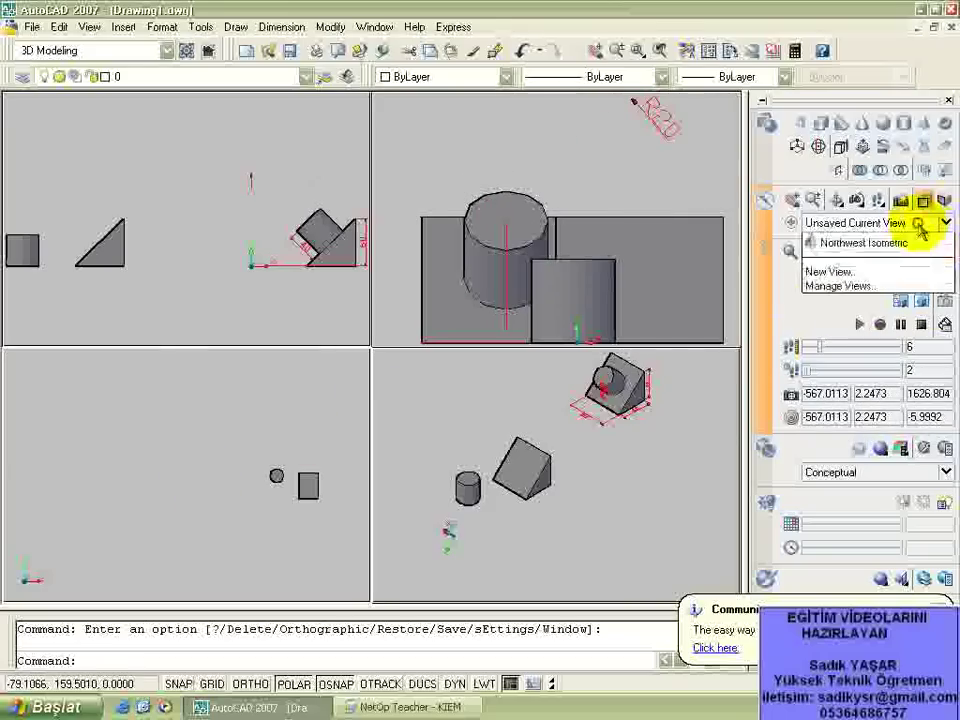
left_click(818, 272)
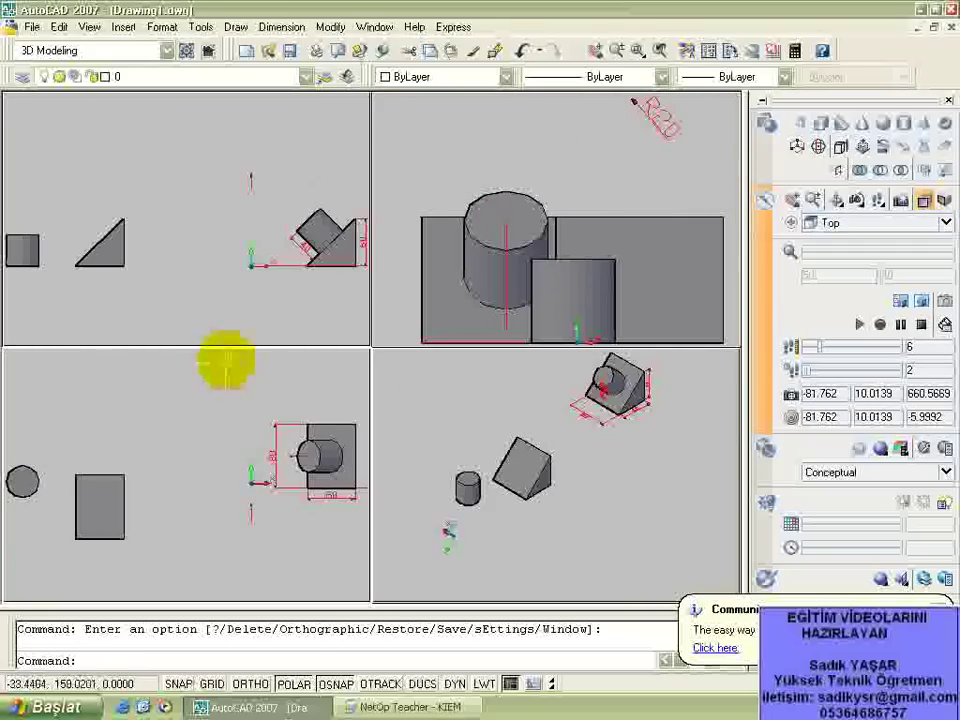
- Pan and zoom the front viewport onto the wedge and cylinder, then open the Dimension menu
left_click(77, 268)
middle_click_drag(77, 268, 128, 275)
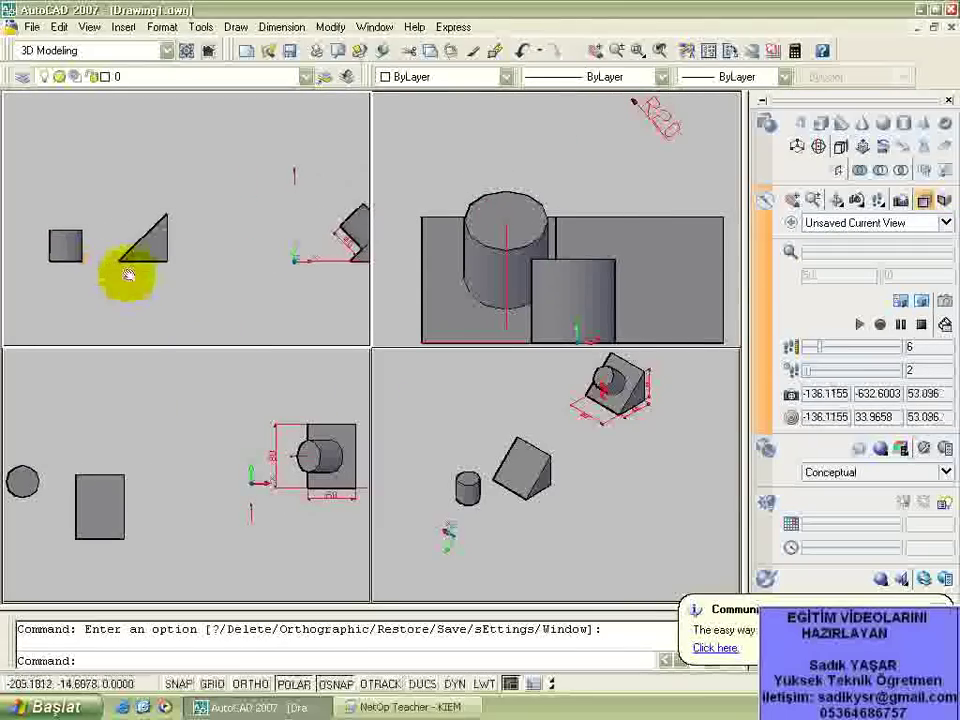
scroll(50, 275, "up", 2)
mouse_move(47, 274)
middle_mouse_down()
mouse_move(176, 270)
mouse_move(135, 289)
middle_mouse_up()
scroll(176, 270, "up", 2)
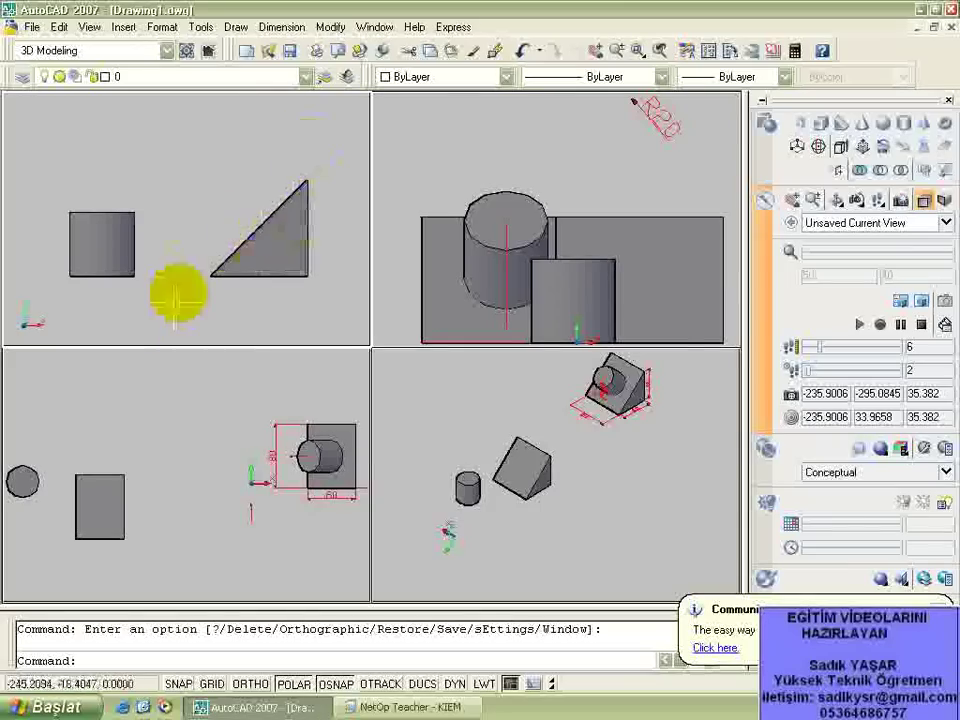
left_click(136, 302)
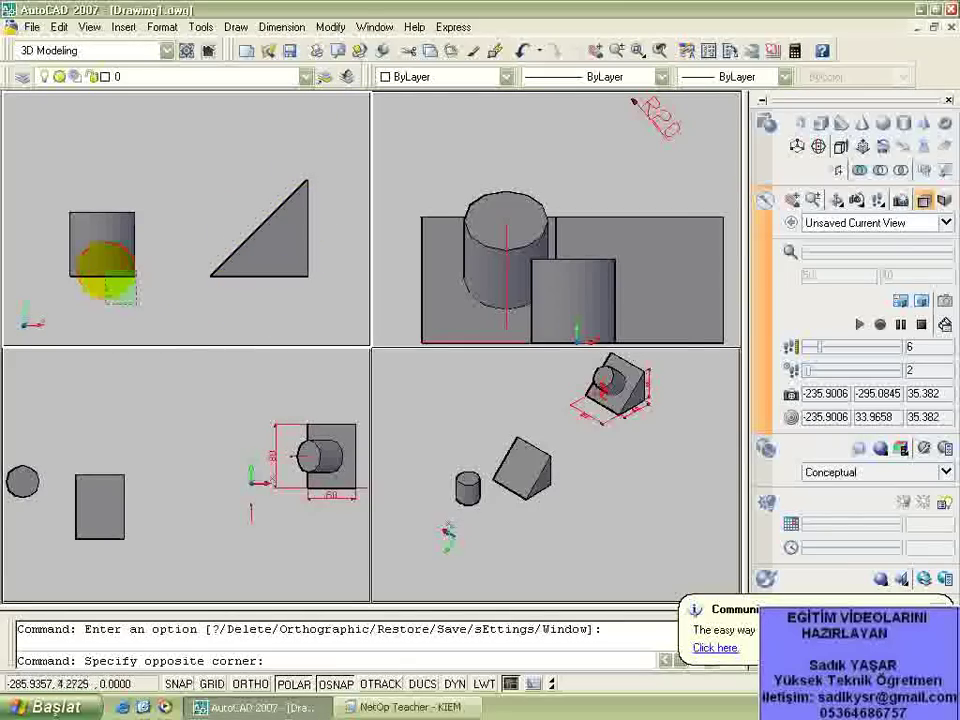
key("Escape")
scroll(229, 270, "up", 2)
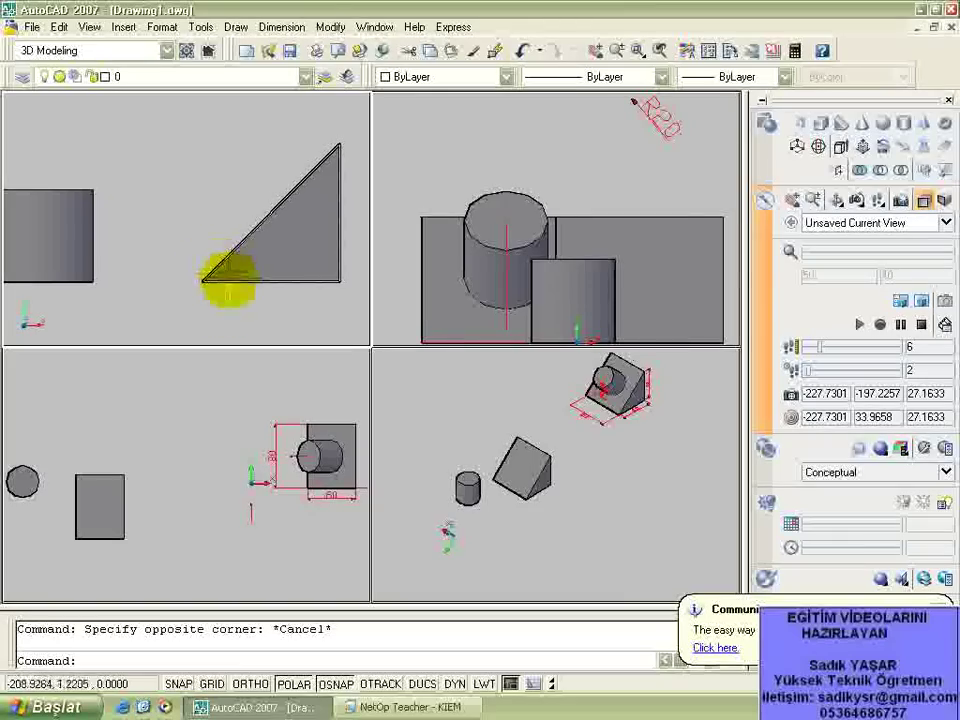
left_click(281, 26)
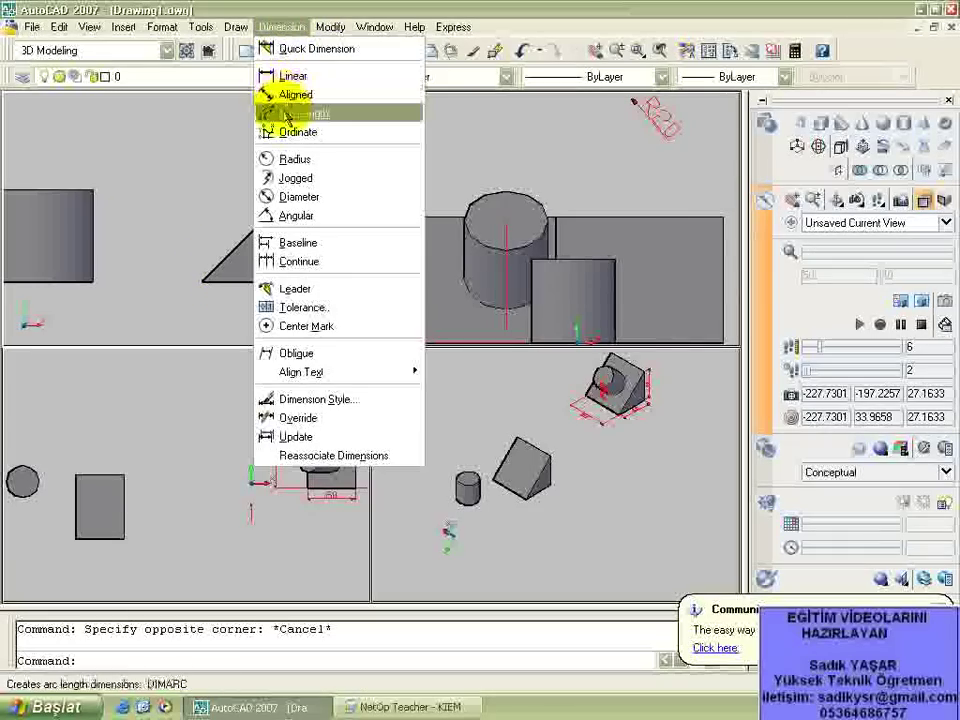
- Measure the angle between the wedge's base and sloped edges with an angular dimension
left_click(285, 216)
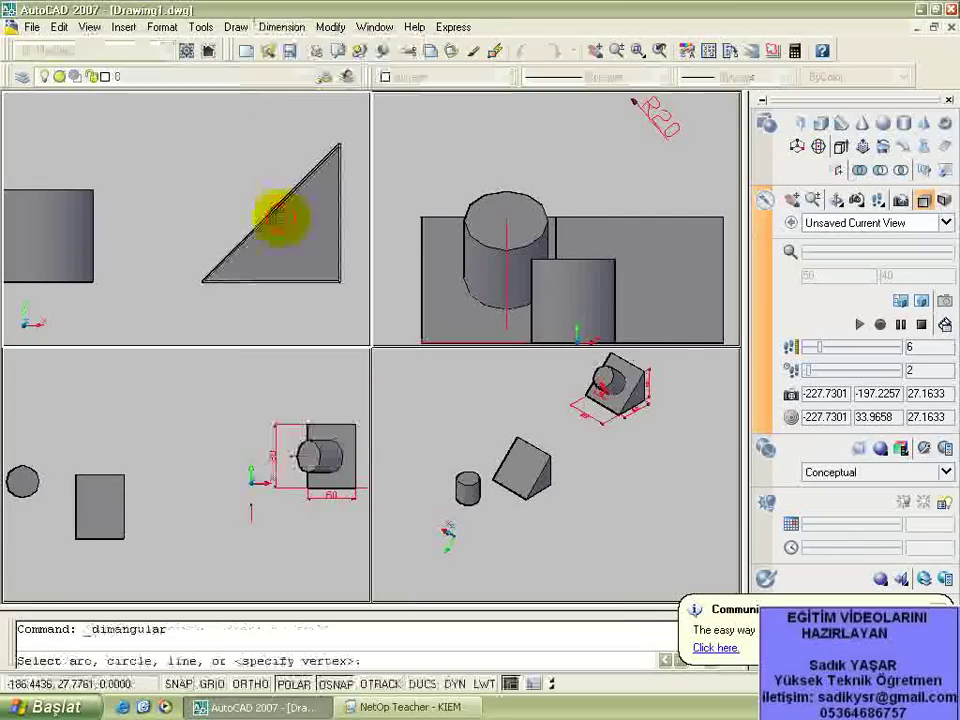
scroll(225, 285, "up", 2)
left_click(225, 285)
left_click(206, 256)
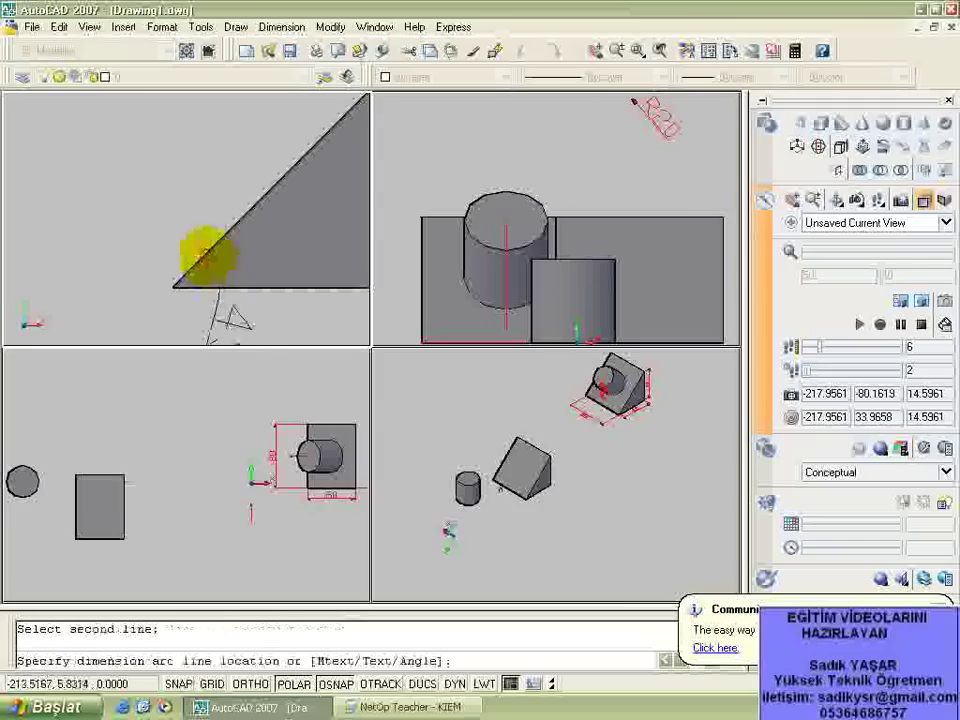
scroll(220, 256, "down", 2)
scroll(225, 274, "up", 2)
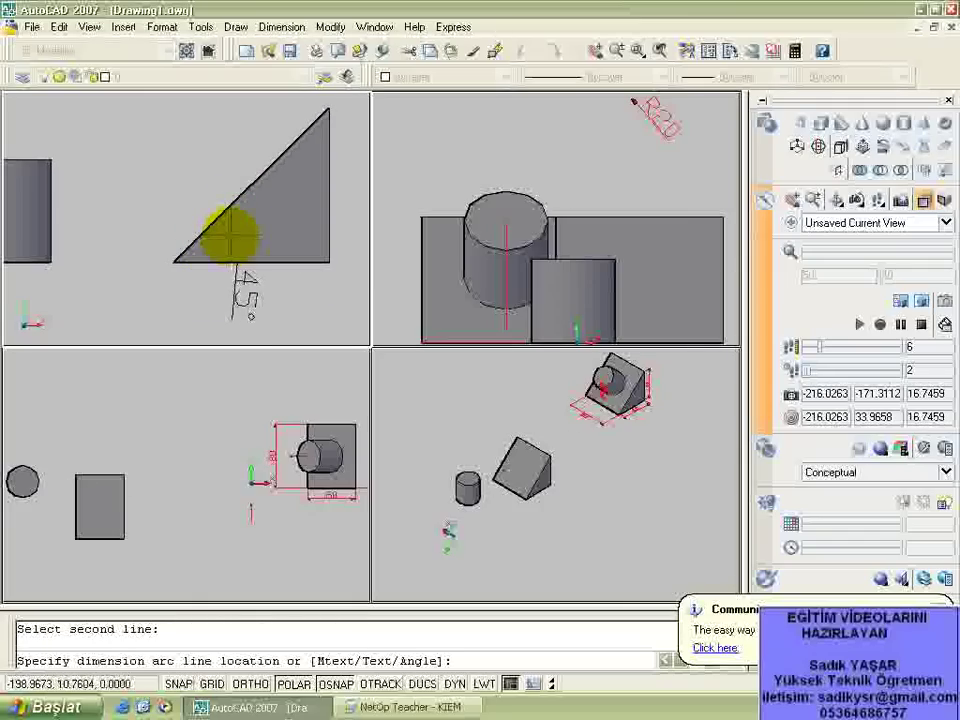
key("Escape")
- Rotate the cylinder 45° about a picked base point, then orbit the 3D view
mouse_move(229, 231)
middle_mouse_down()
mouse_move(340, 206)
mouse_move(287, 242)
middle_mouse_up()
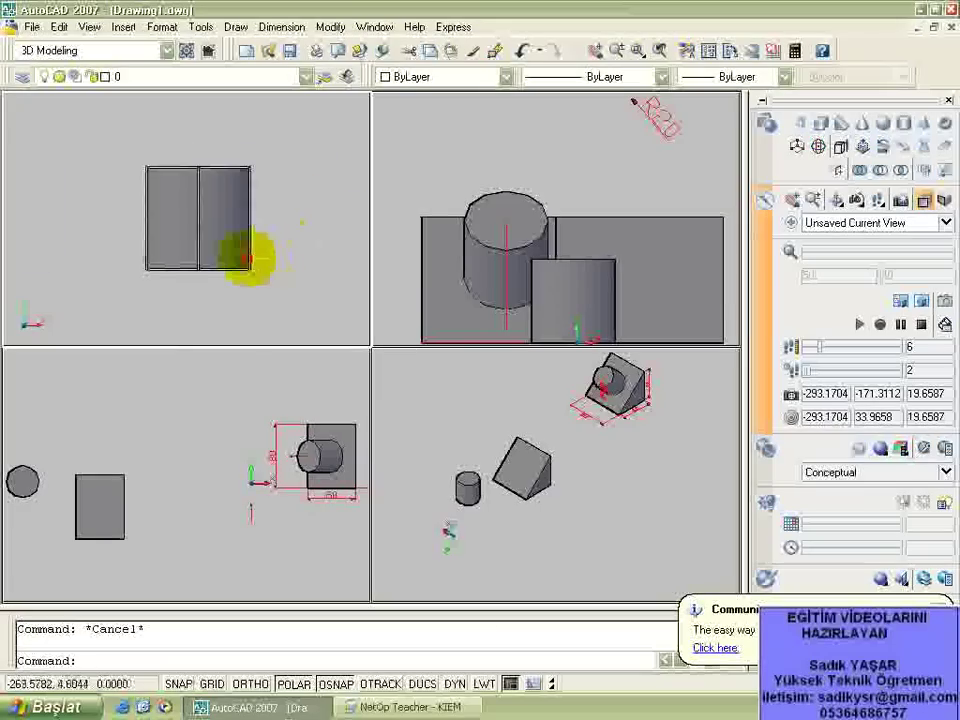
left_click(247, 258)
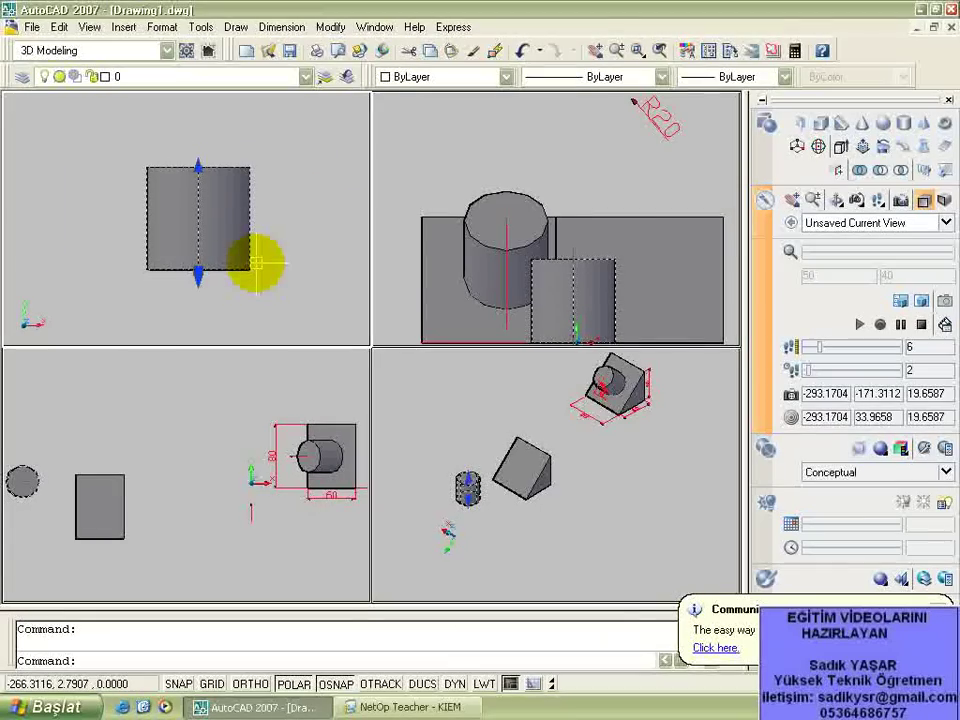
right_click(256, 262)
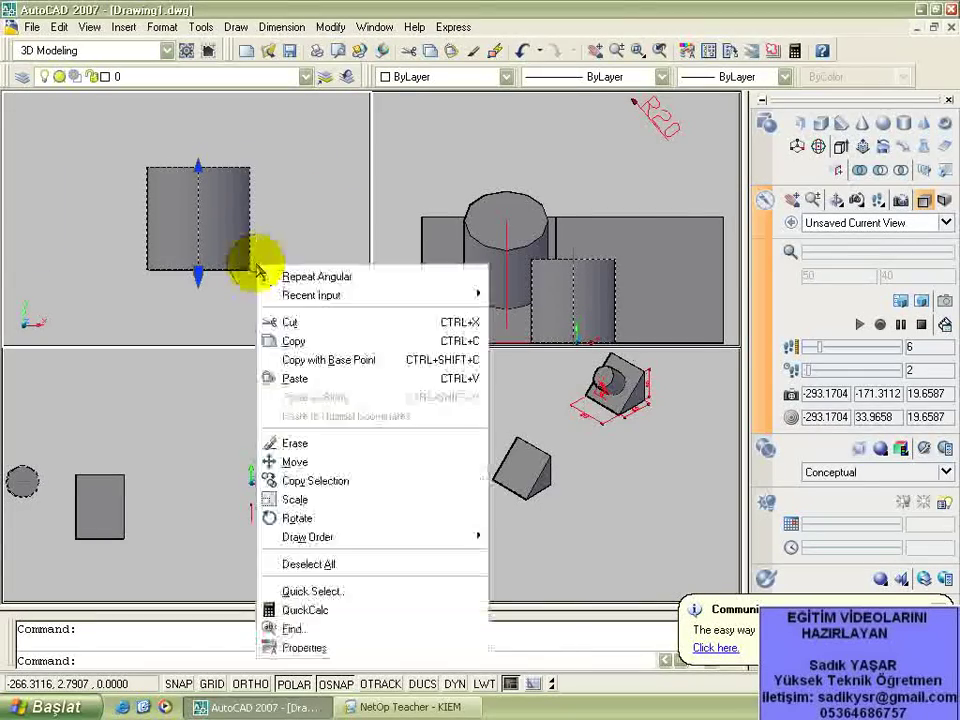
left_click(238, 272)
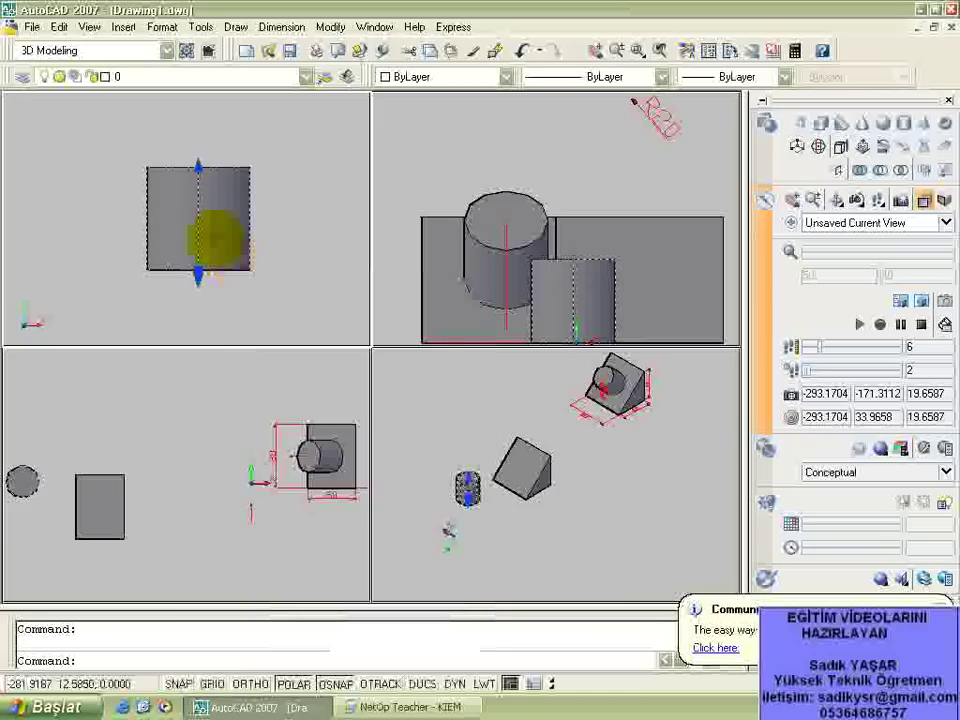
right_click(214, 236)
left_click(253, 435)
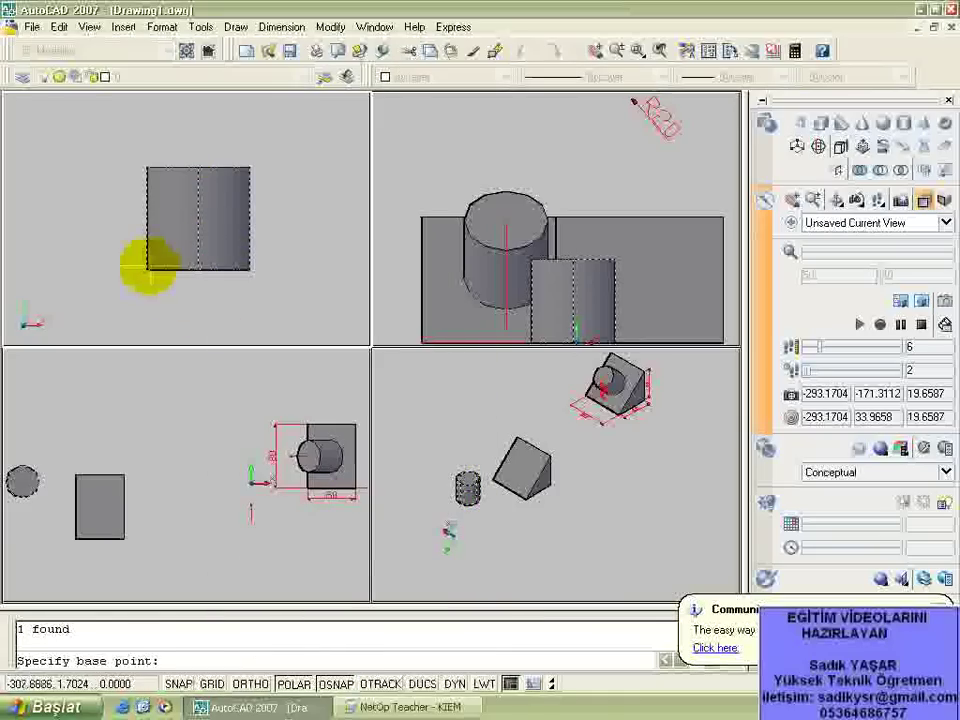
left_click(147, 269)
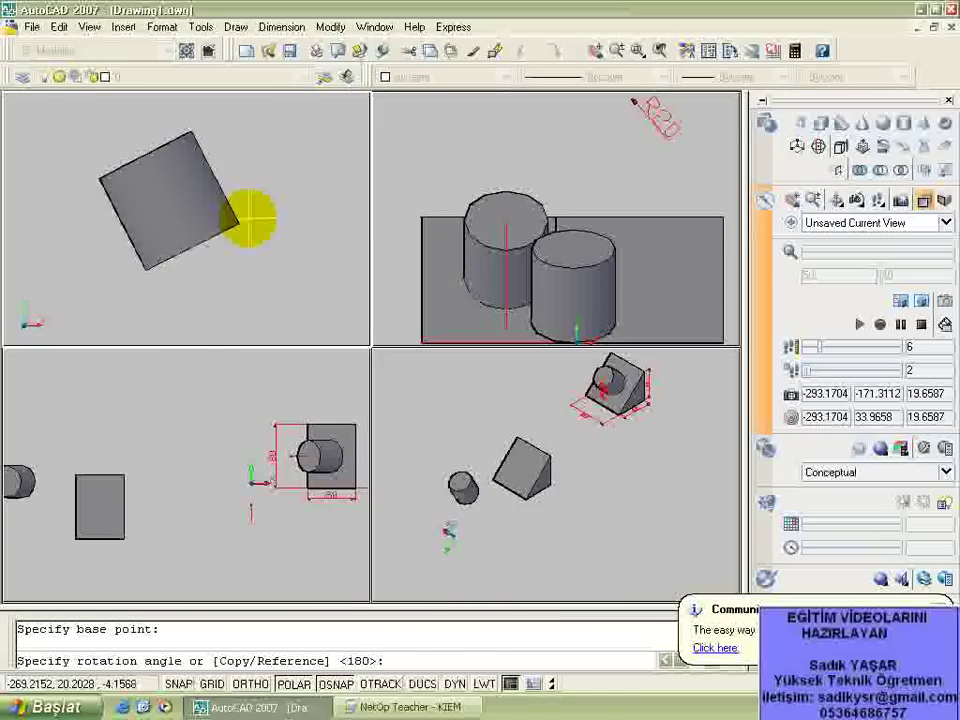
type("45")
key("Return")
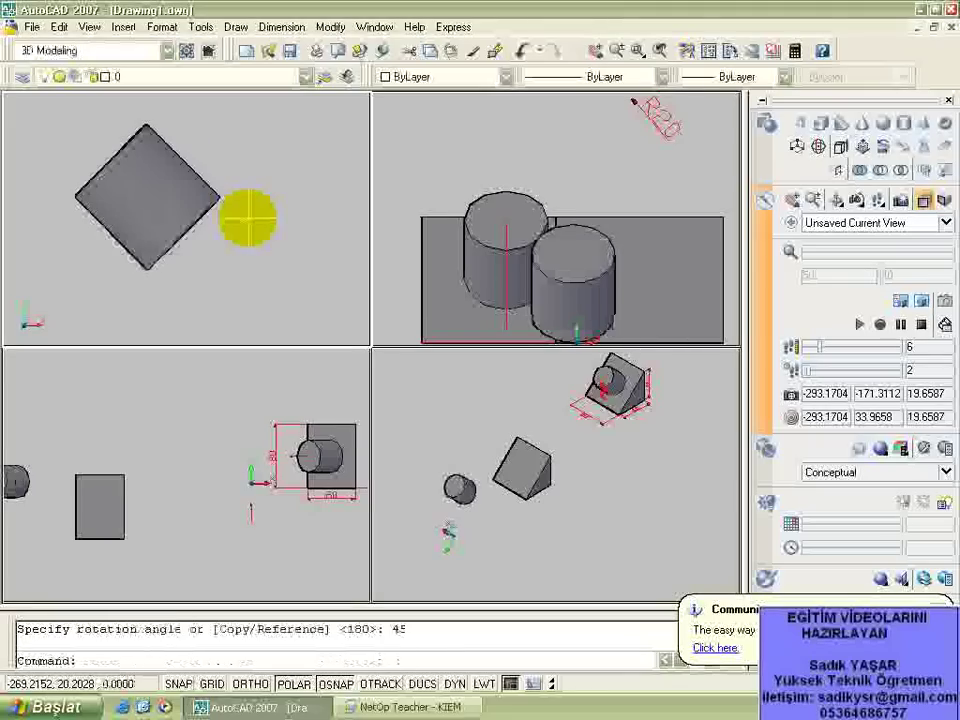
left_click(576, 494)
mouse_move(540, 532)
left_mouse_down()
mouse_move(507, 521)
mouse_move(568, 482)
mouse_move(527, 407)
left_mouse_up()
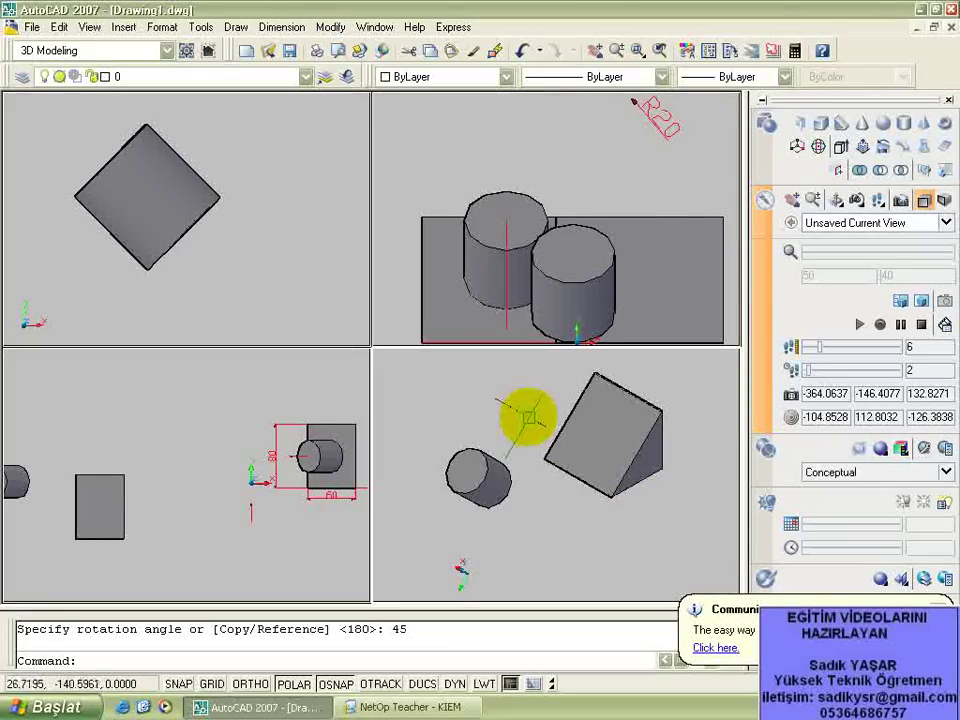
- Move the cylinder from its face centre to the midpoint of the wedge's sloped face
left_click(484, 472)
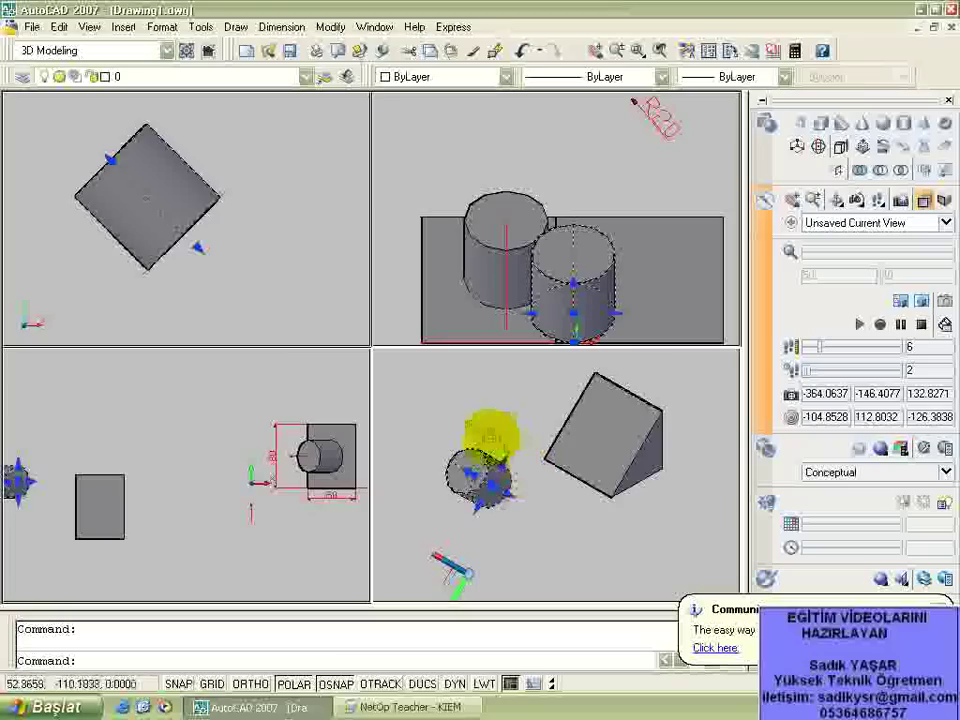
right_click(487, 430)
left_click(525, 238)
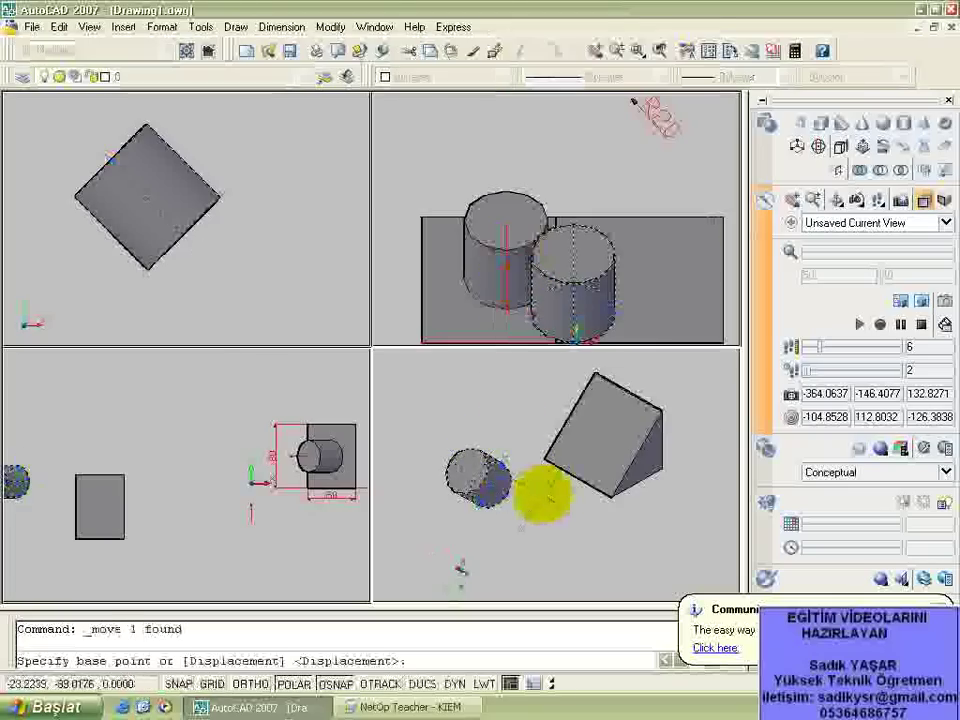
scroll(531, 496, "up", 3)
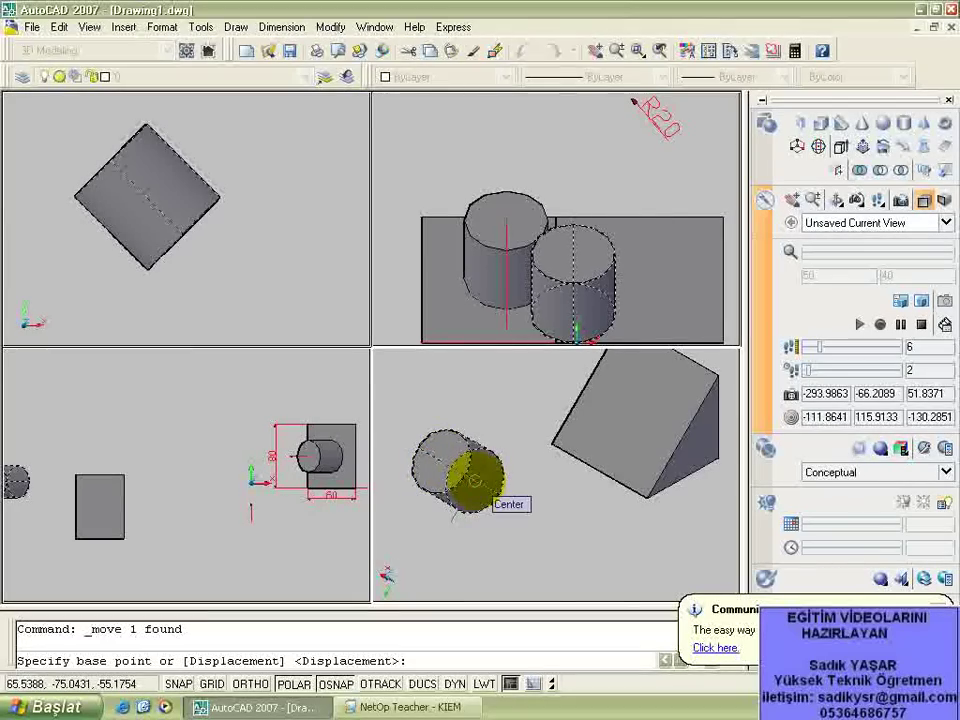
left_click(475, 481)
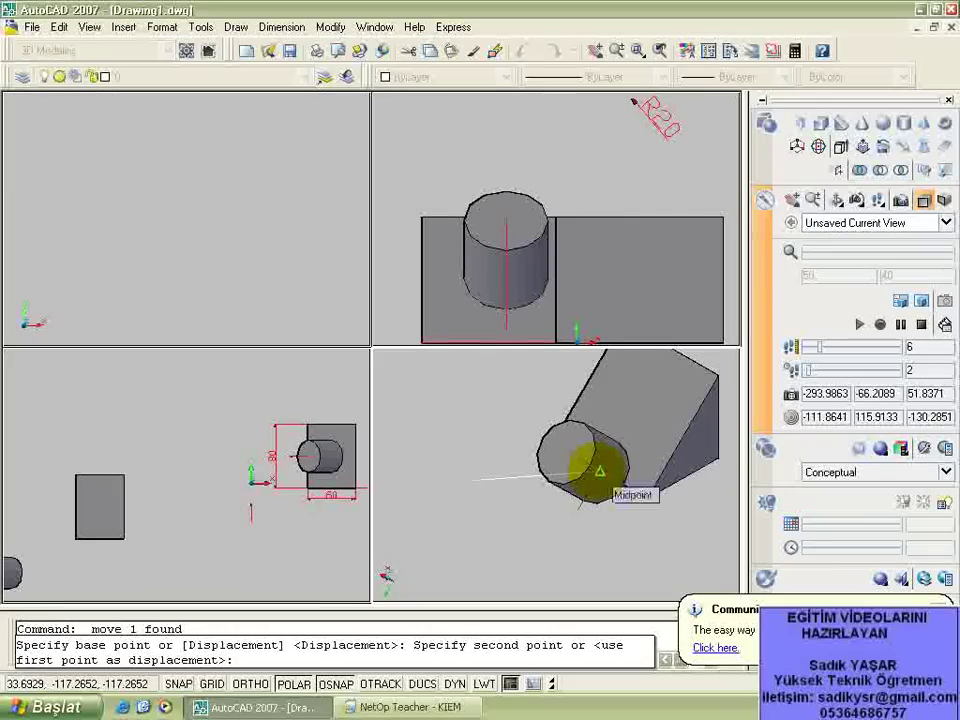
left_click(600, 470)
mouse_move(456, 521)
middle_mouse_down("shift")
mouse_move(519, 514)
mouse_move(471, 521)
mouse_move(458, 545)
middle_mouse_up("shift")
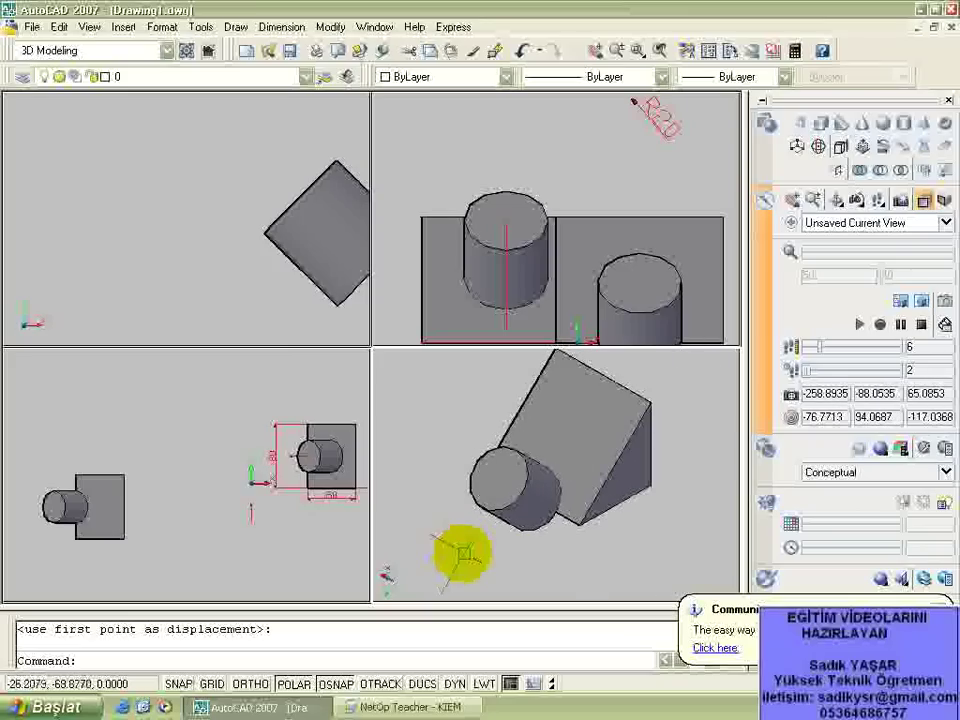
- Move the cylinder again to fine-tune its final position on the slope
left_click(536, 542)
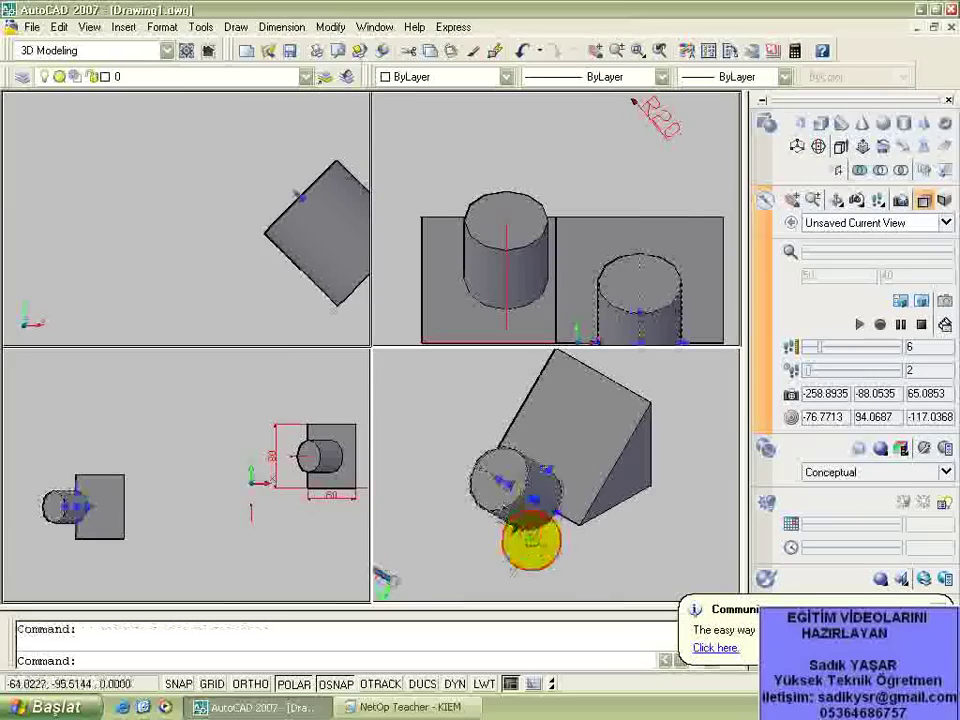
right_click(536, 542)
left_click(574, 158)
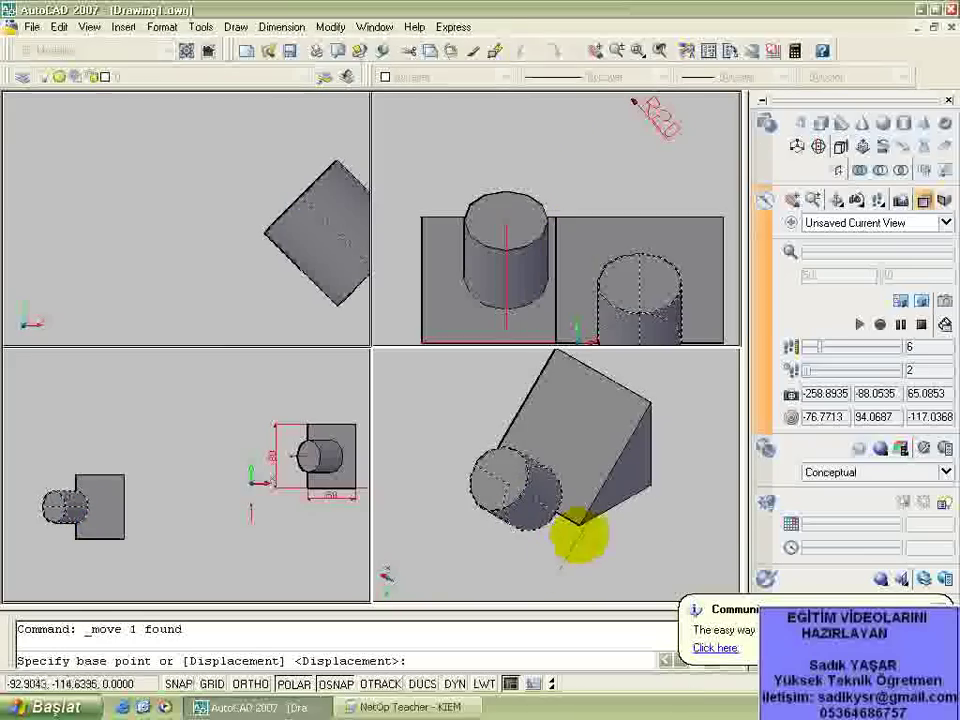
scroll(578, 520, "up", 1)
scroll(576, 521, "up", 2)
left_click(574, 521)
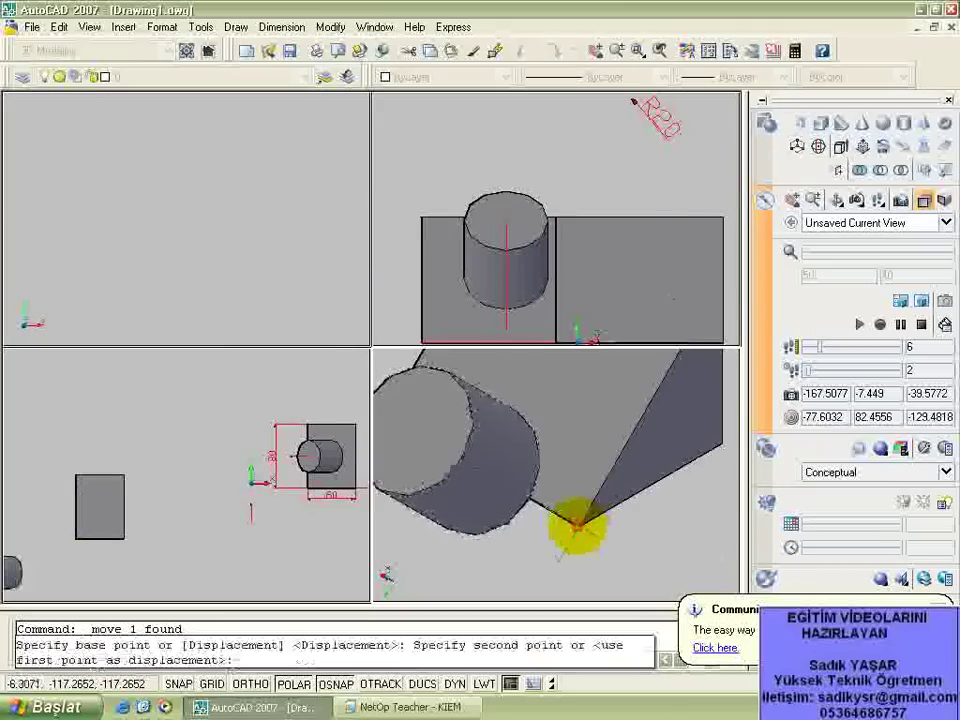
left_click(606, 474)
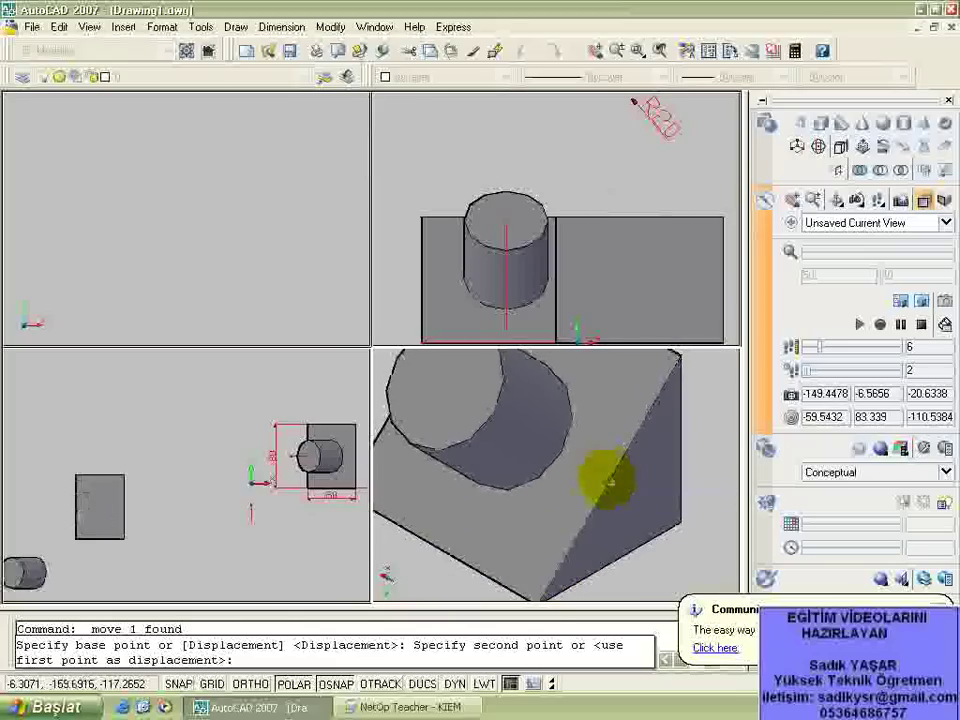
scroll(490, 485, "down", 4)
scroll(475, 495, "down", 2)
scroll(488, 503, "down", 1)
scroll(488, 503, "down", 1)
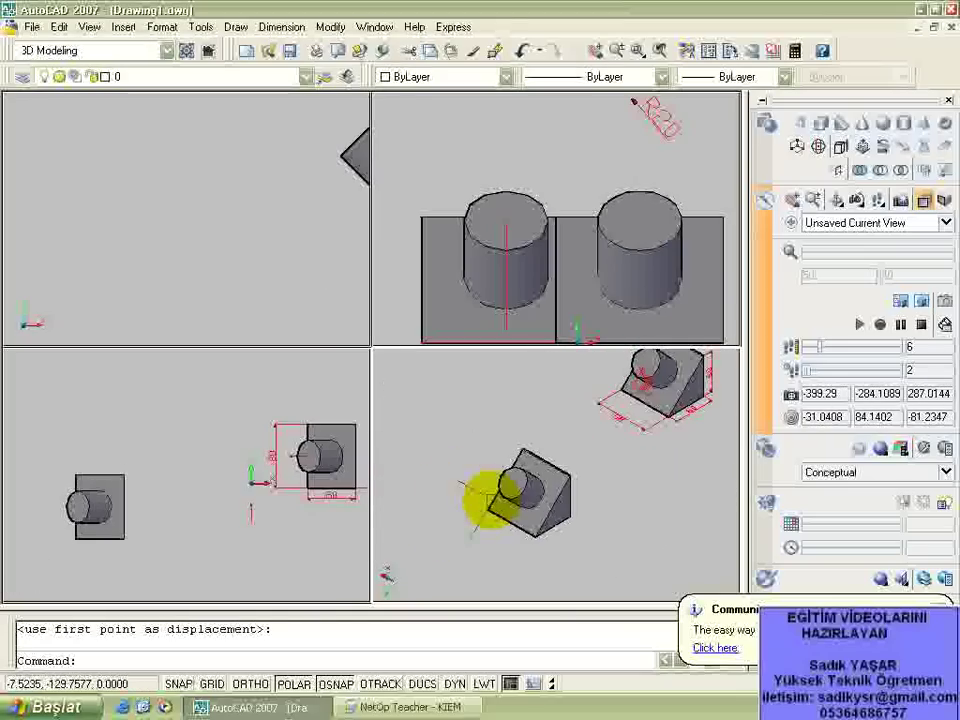